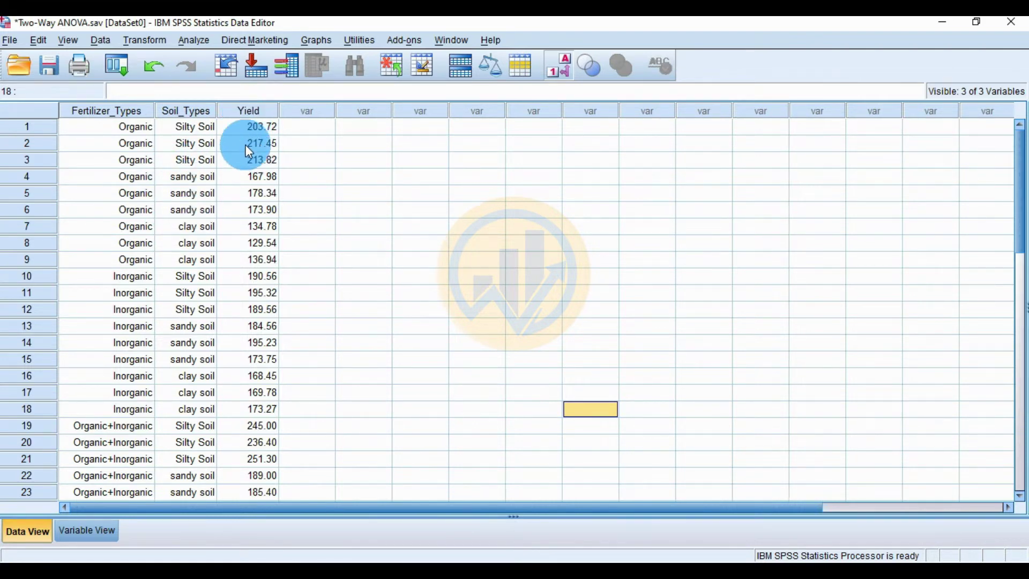
In Variable View, review the Fertilizer_Types value labels and keep it measured as Nominal.
left_click(88, 531)
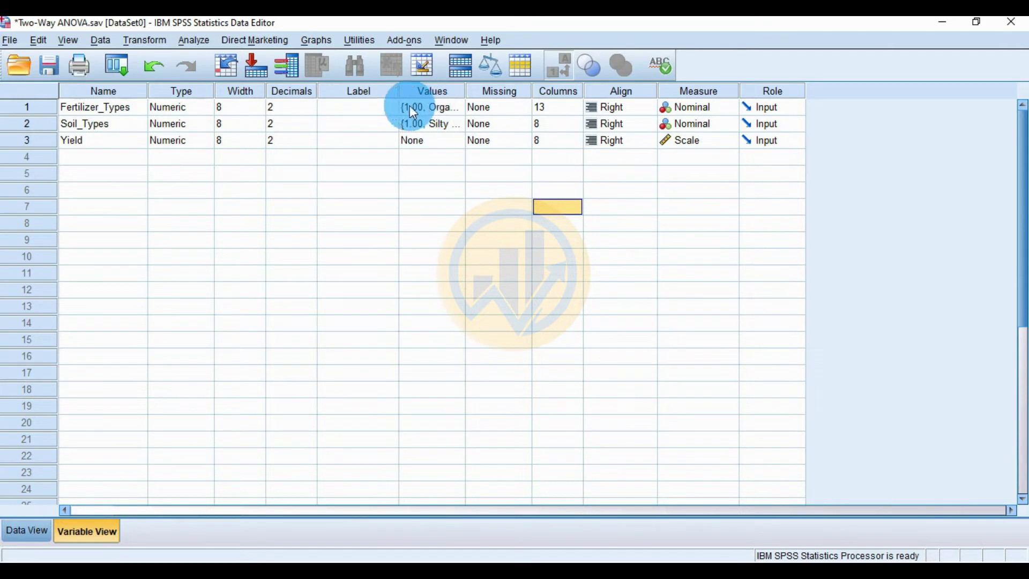
left_click(440, 106)
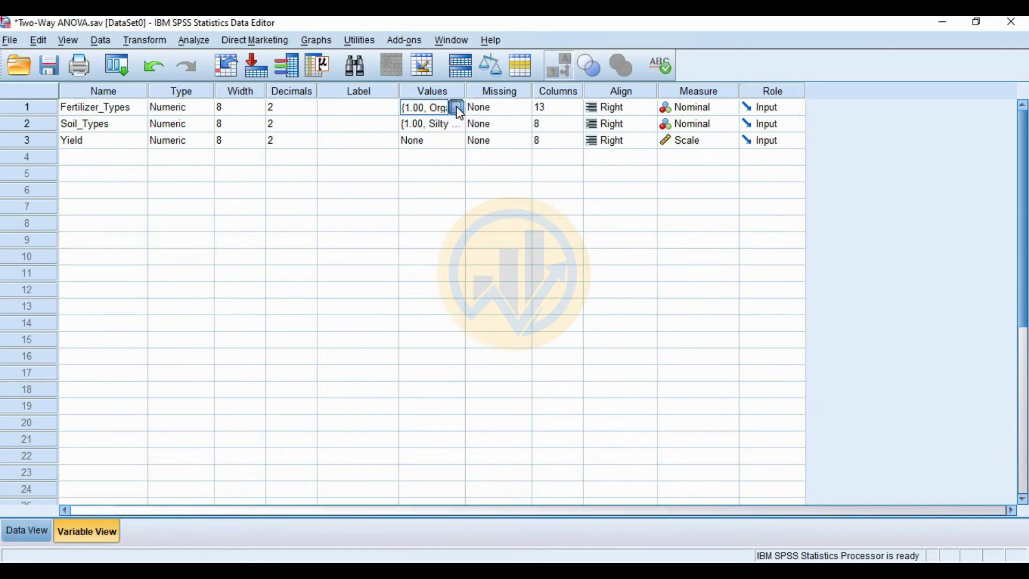
left_click(457, 110)
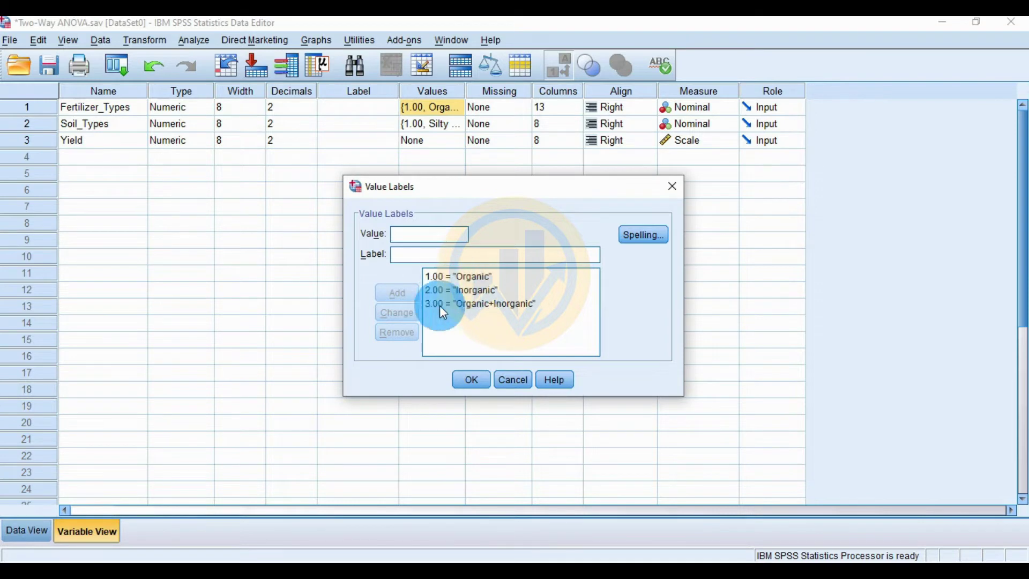
left_click(475, 379)
left_click(674, 115)
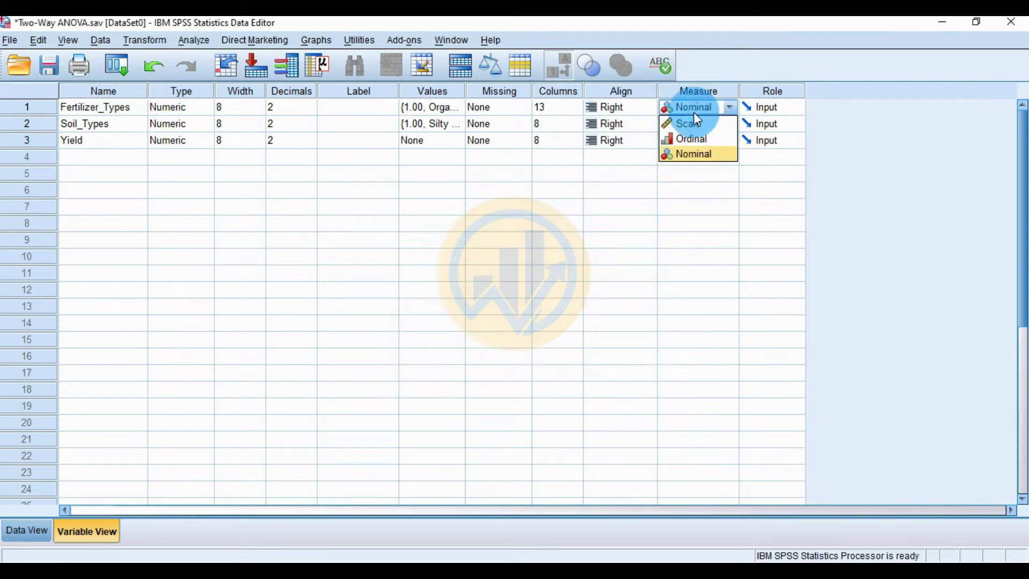
left_click(692, 152)
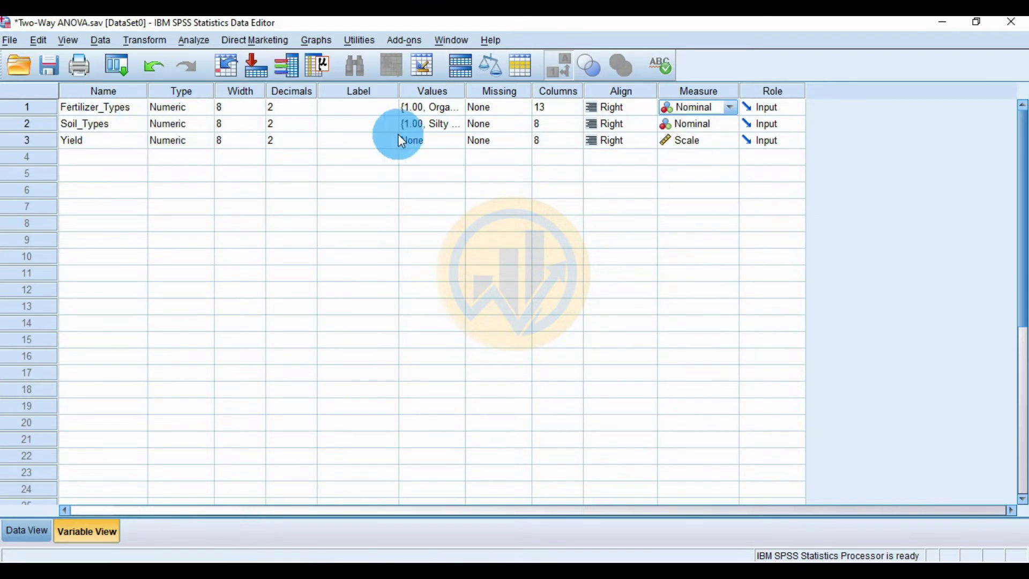
Review the Soil_Types value labels, including clay, and keep it measured as Nominal.
left_click(429, 124)
left_click(461, 124)
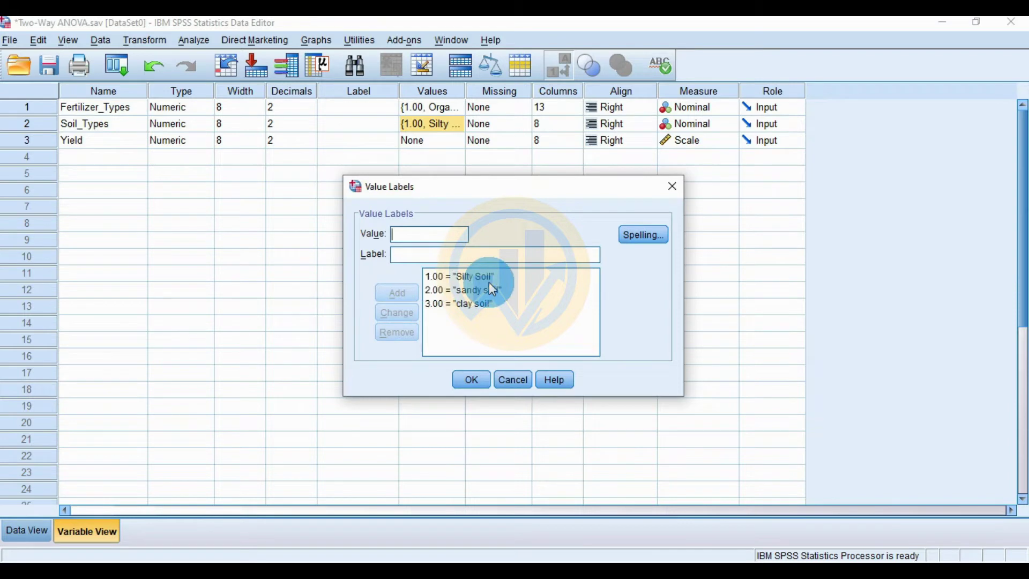
left_click(457, 305)
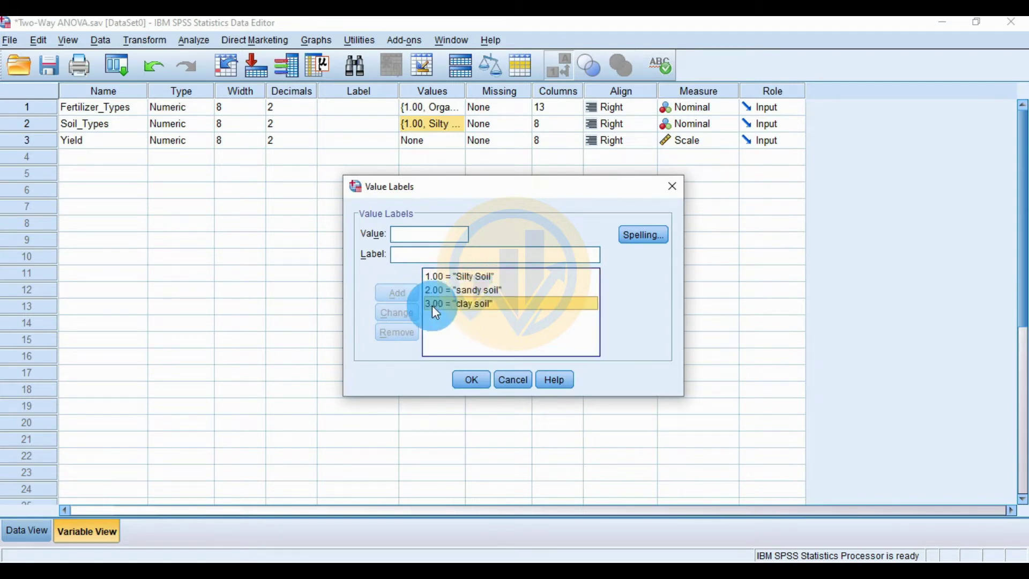
left_click(522, 385)
left_click(678, 130)
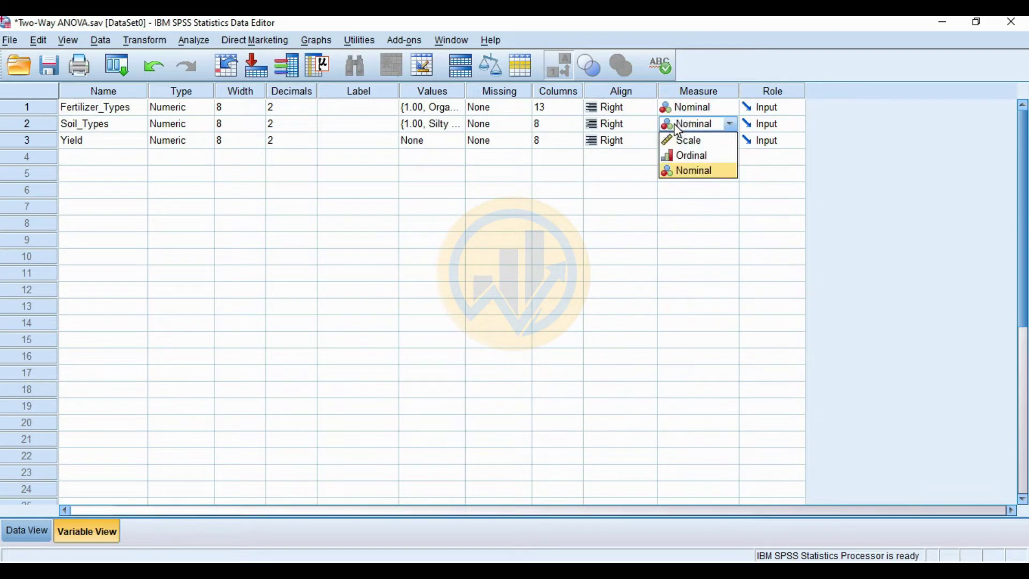
left_click(689, 176)
Keep Yield measured as Scale and go back to the data grid.
left_click(135, 163)
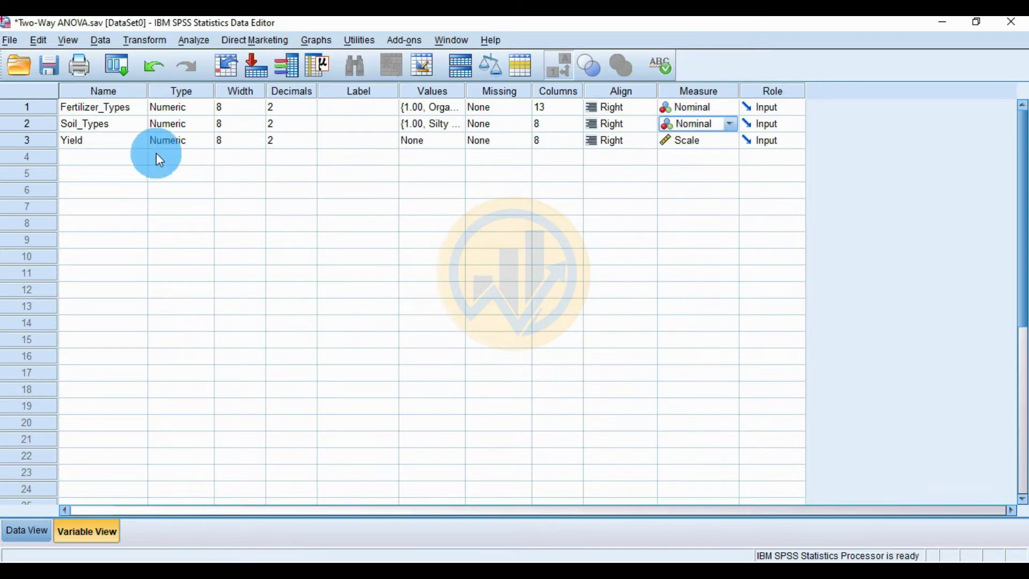
left_click(686, 144)
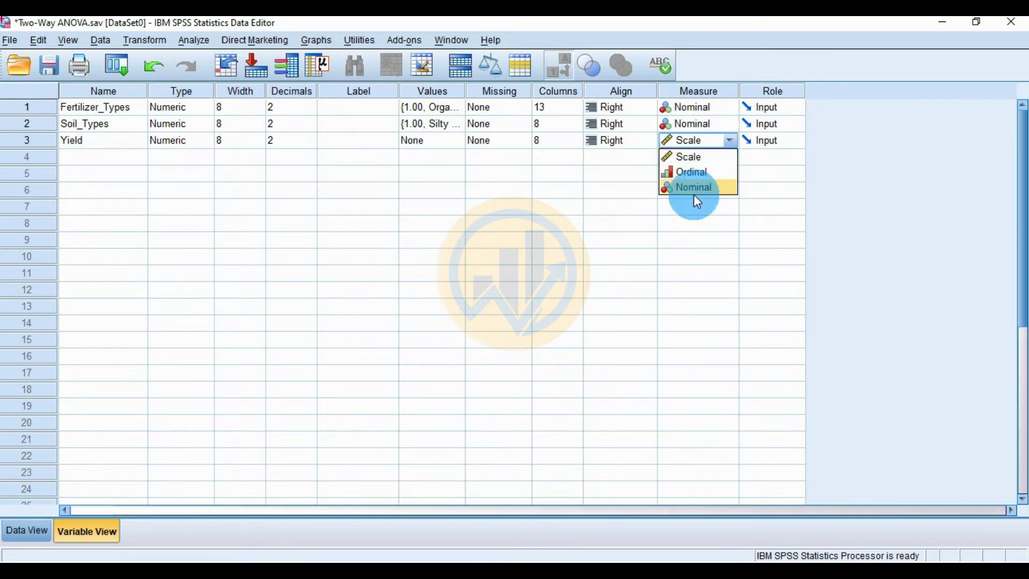
left_click(700, 157)
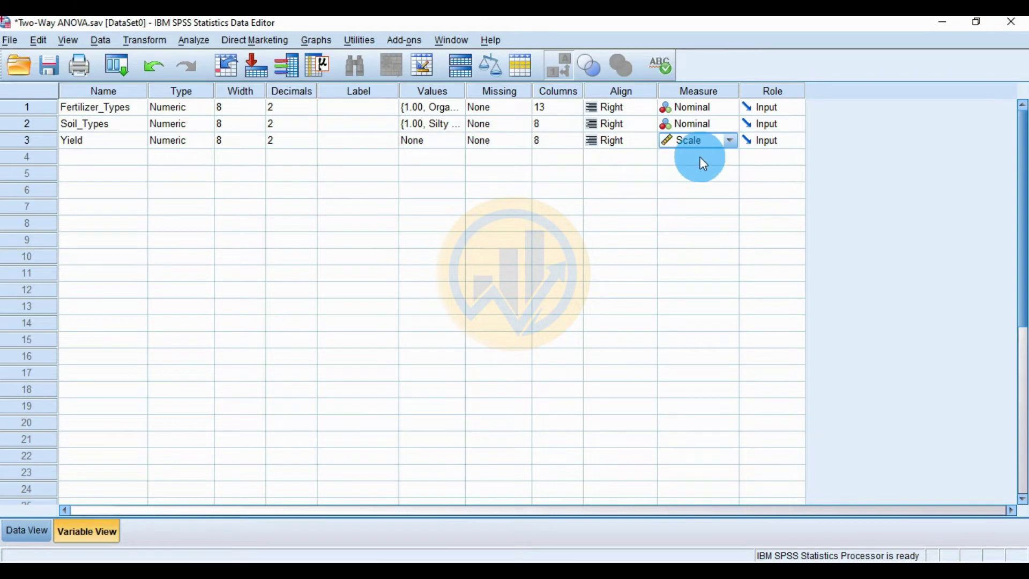
left_click(21, 530)
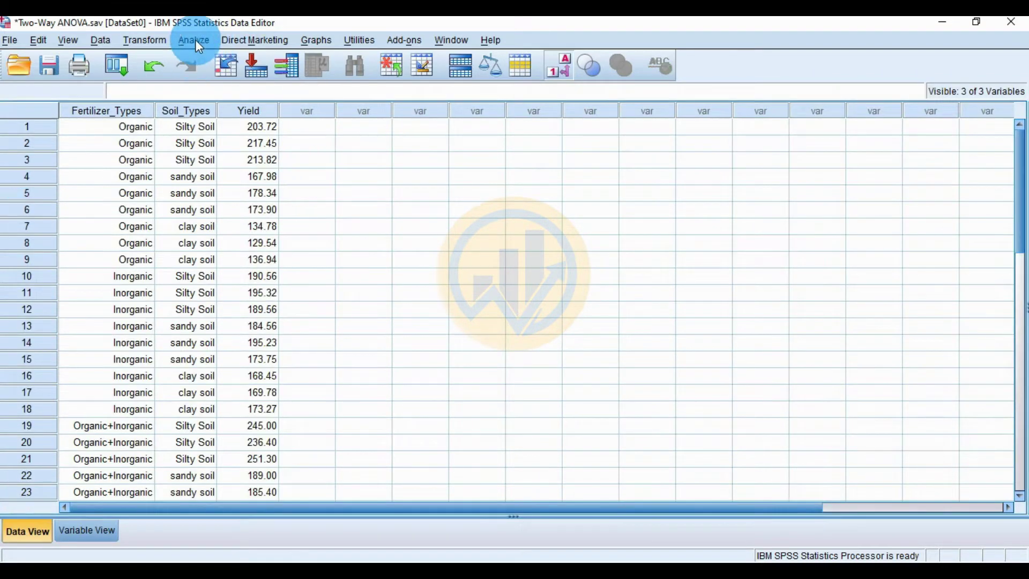
Start a Univariate General Linear Model and reset its previous variable assignments.
left_click(195, 40)
mouse_move(214, 134)
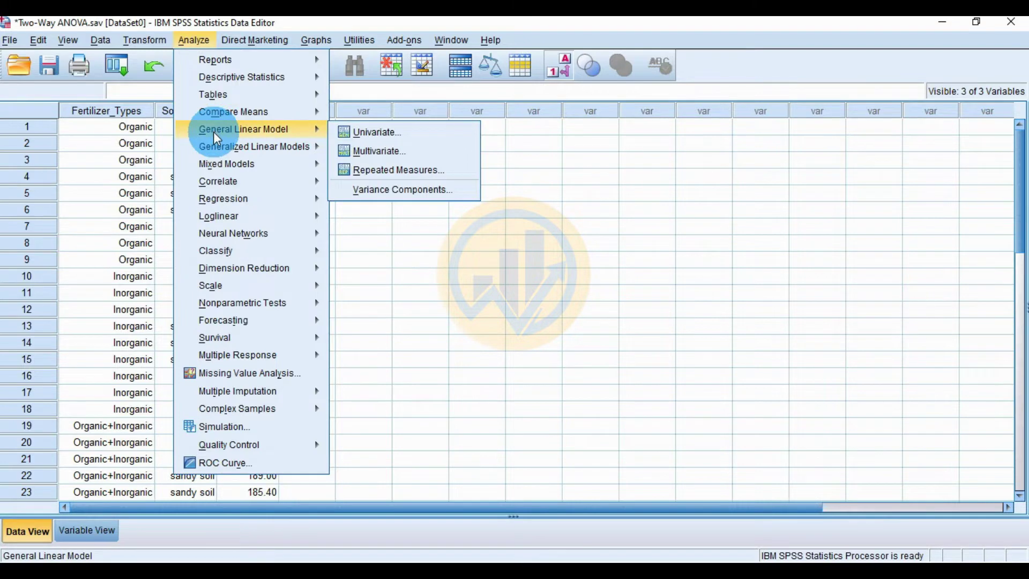
left_click(389, 132)
left_click_drag(364, 142, 470, 145)
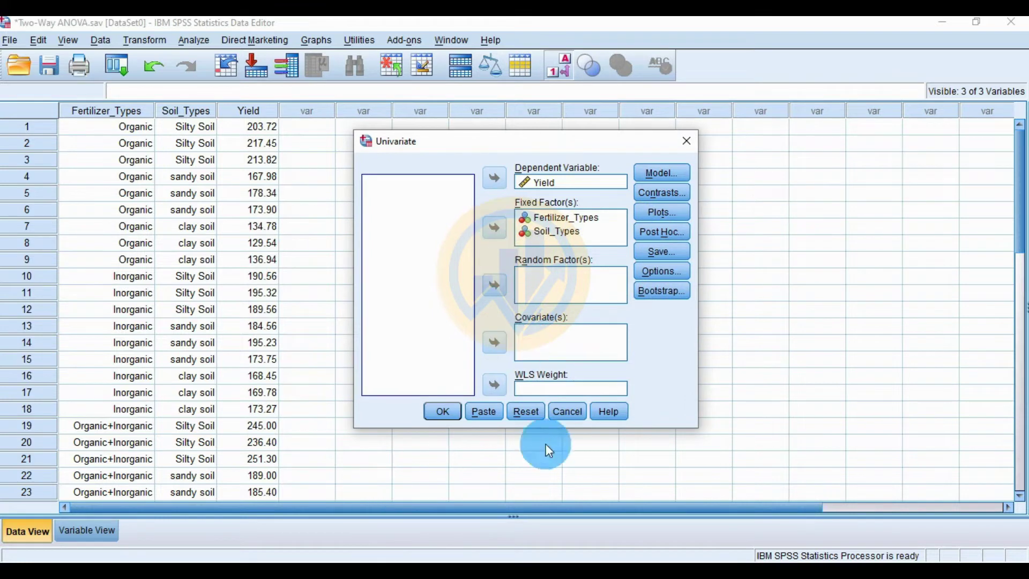
left_click(534, 417)
Make Yield the dependent variable, with Fertilizer_Types and Soil_Types as fixed factors.
left_click(418, 211)
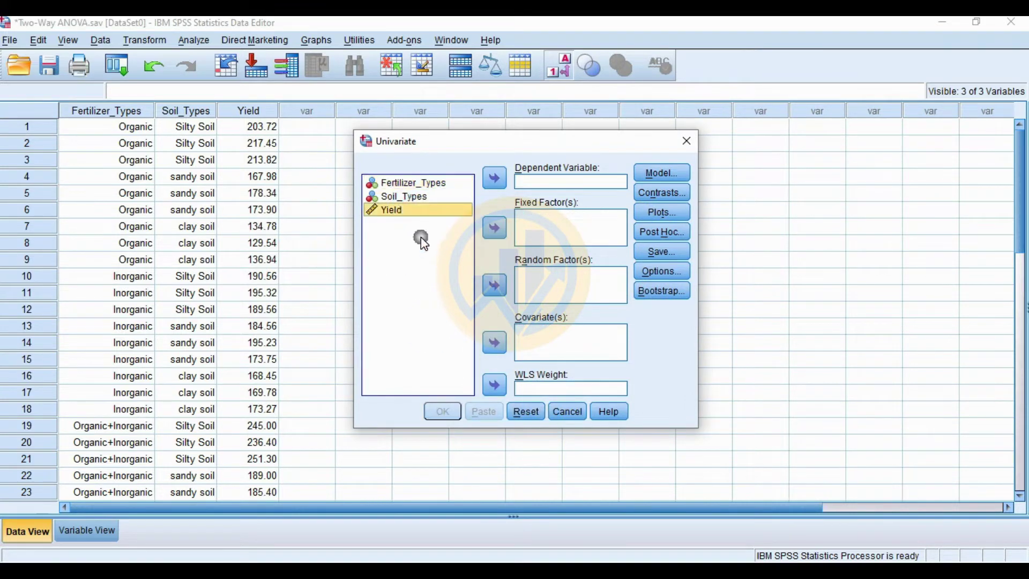
left_click(412, 182)
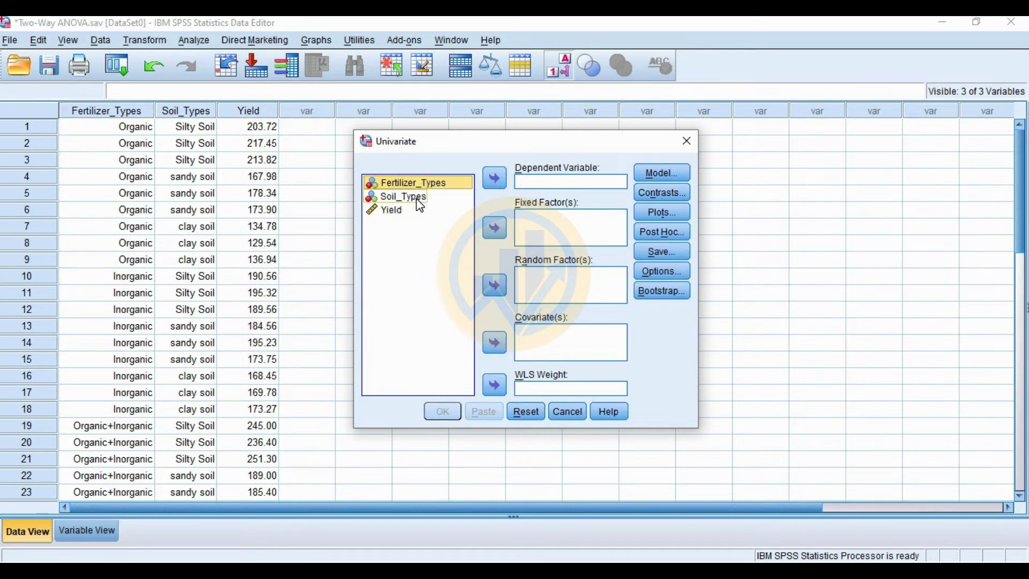
left_click(418, 199)
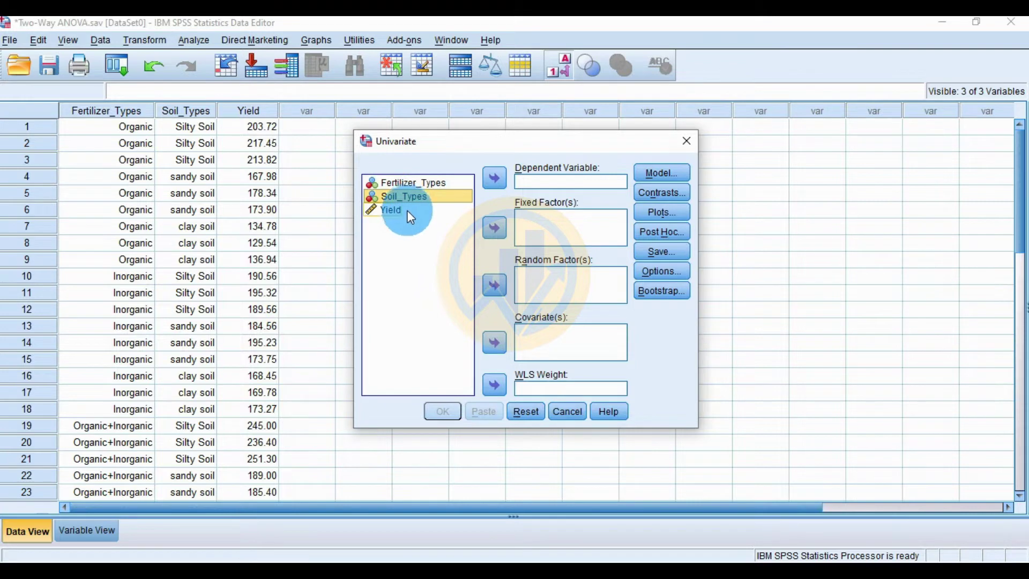
left_click(407, 210)
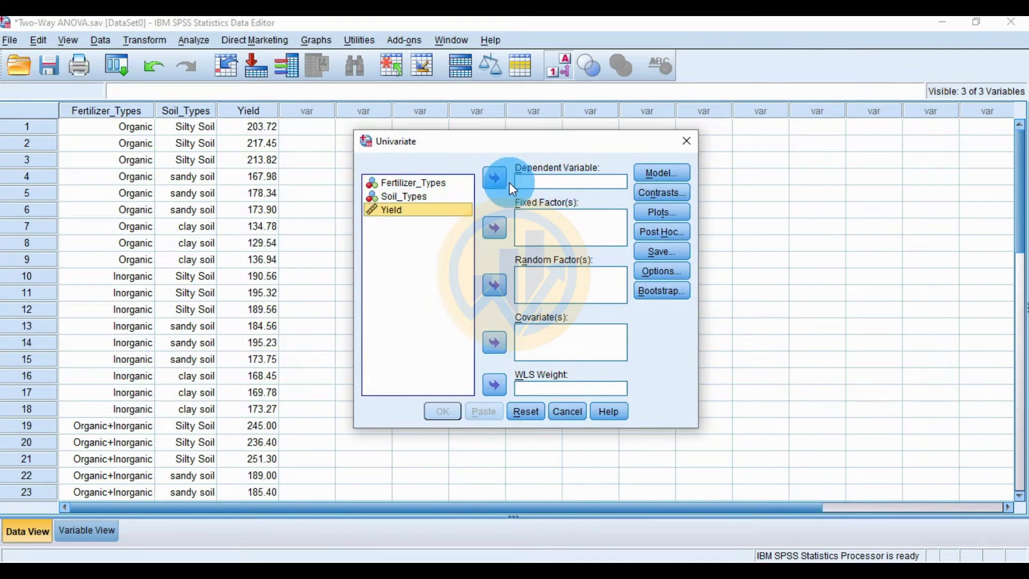
left_click(495, 178)
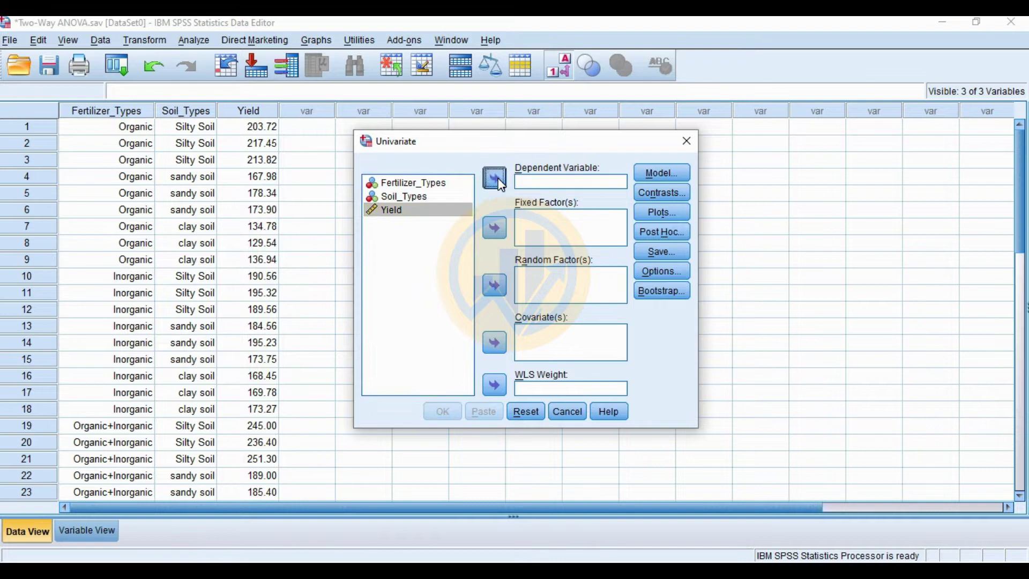
left_click(402, 183)
left_click(489, 224)
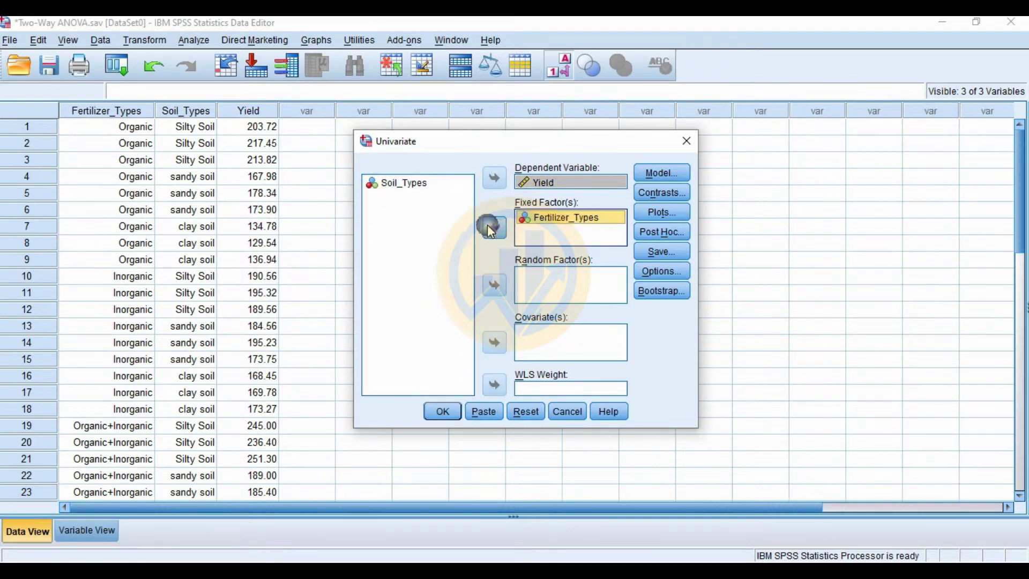
left_click(399, 183)
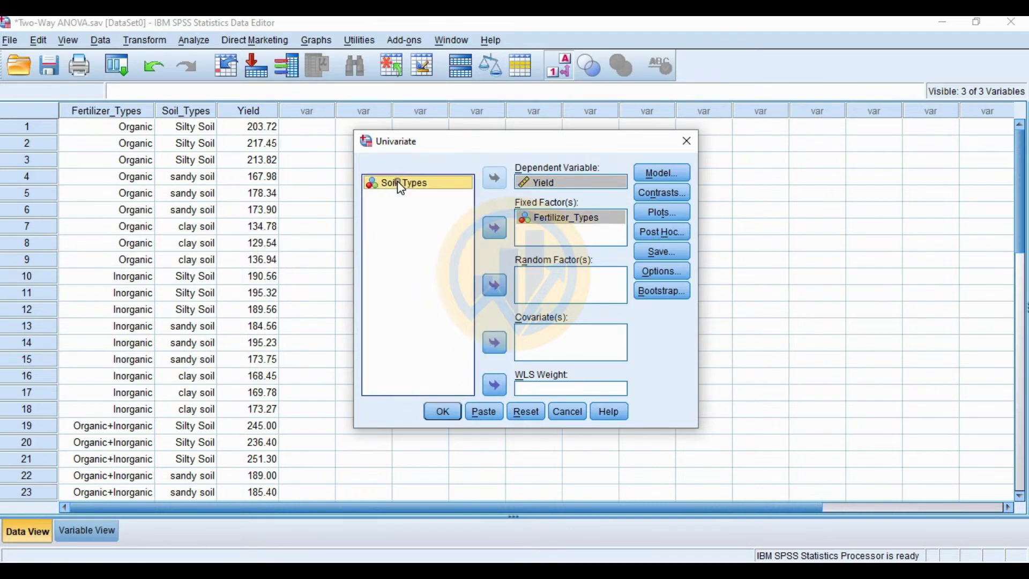
left_click(501, 236)
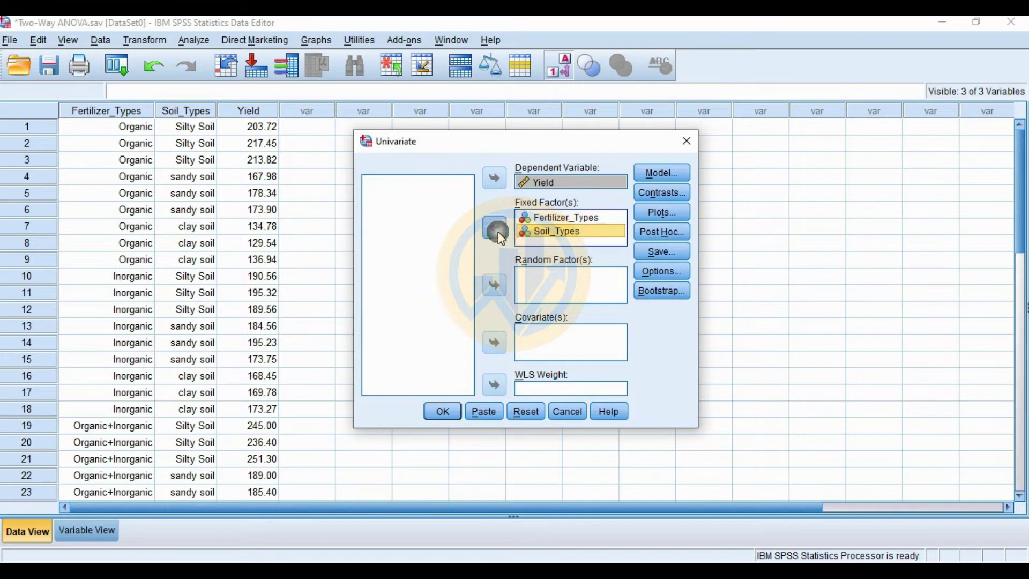
left_click(654, 212)
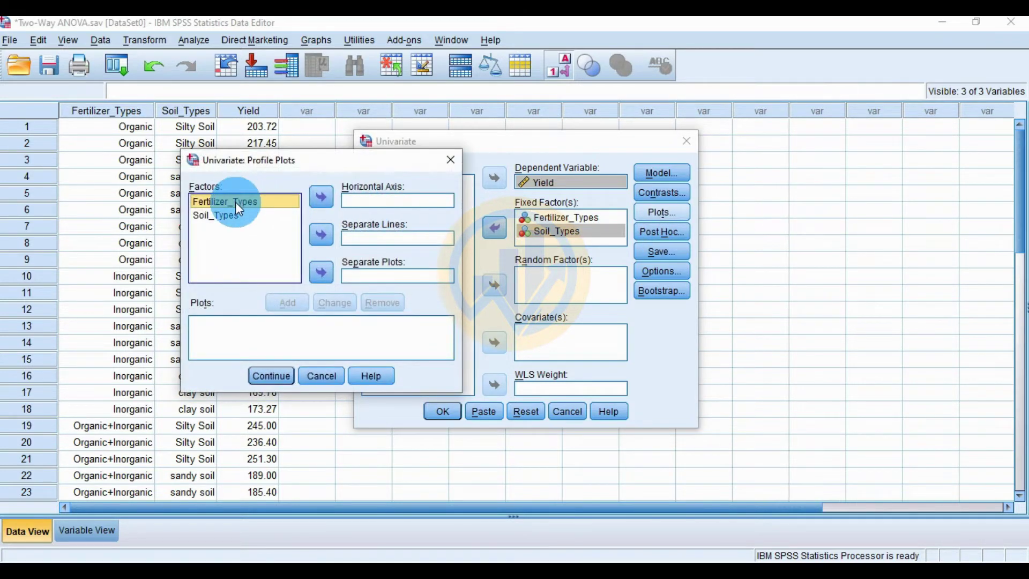
Add a Fertilizer_Types*Soil_Types profile plot, Fertilizer_Types on the horizontal axis, separate lines per Soil_Types.
left_click(321, 196)
left_click(217, 217)
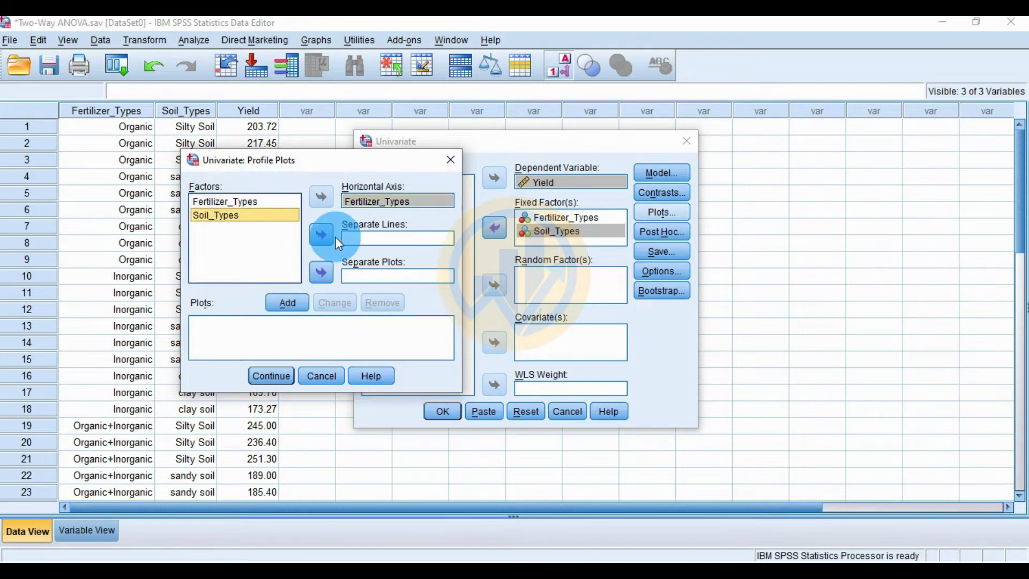
left_click(320, 235)
left_click(289, 303)
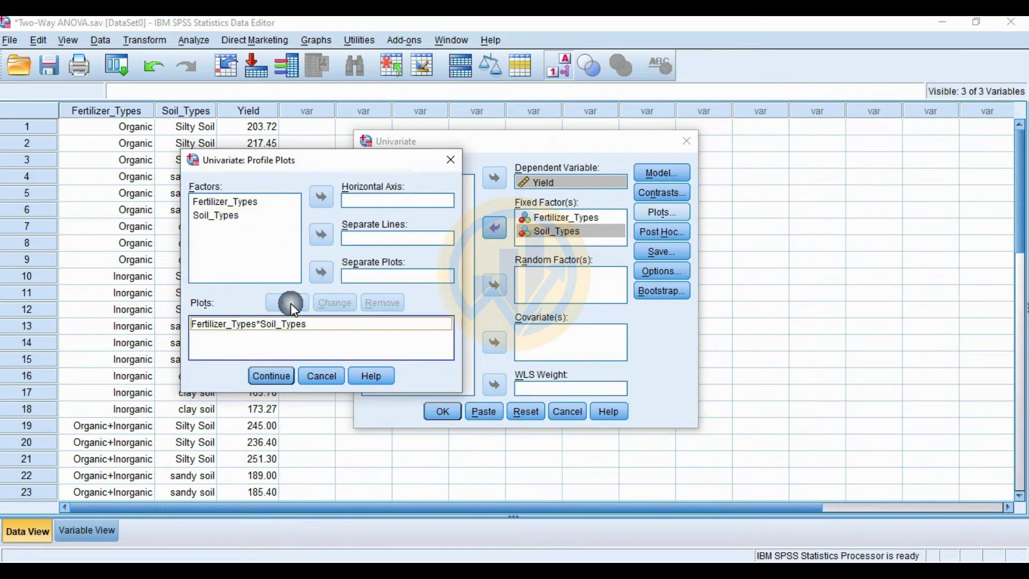
left_click(272, 377)
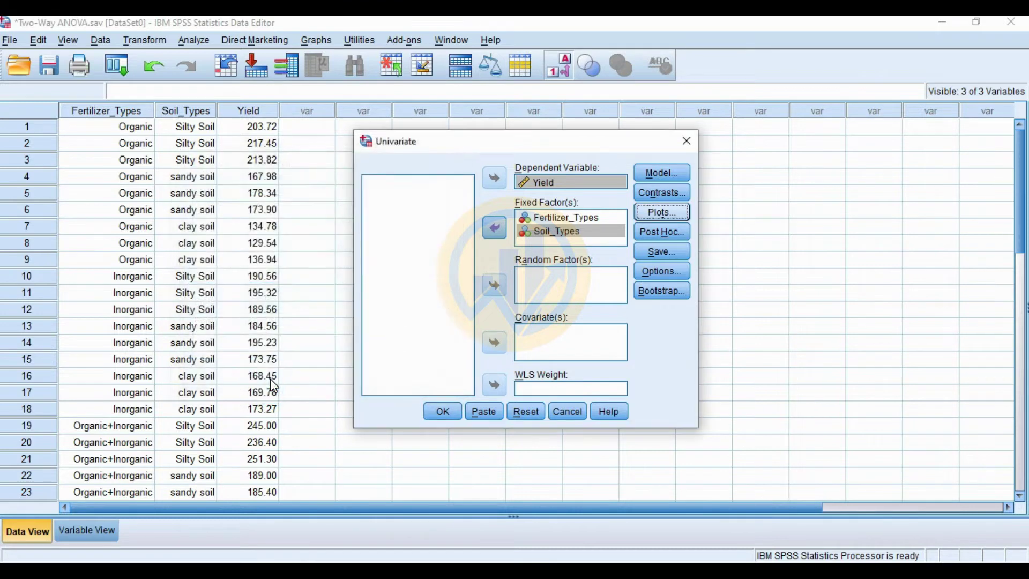
Request Tukey post hoc tests for both Fertilizer_Types and Soil_Types.
left_click(678, 235)
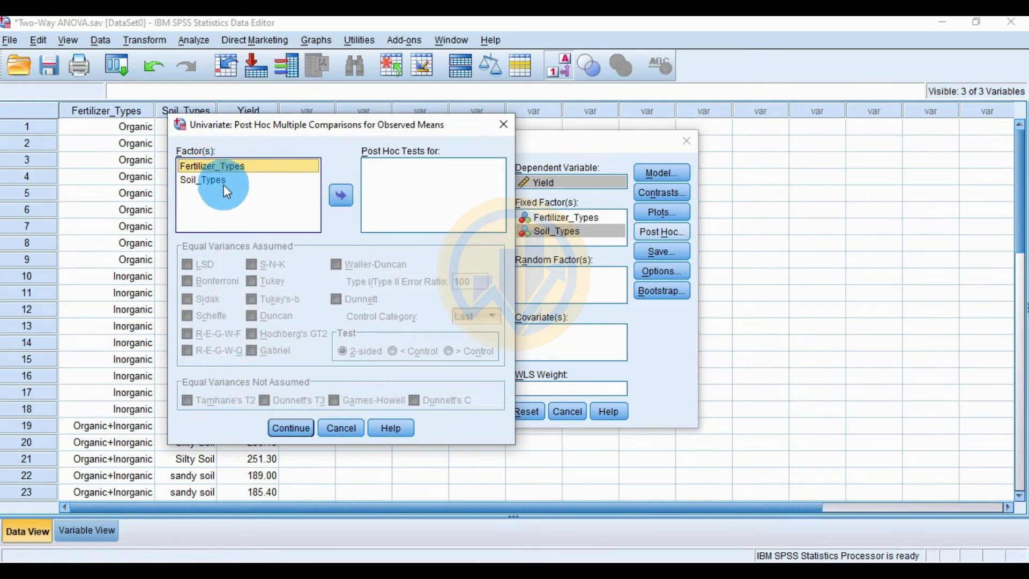
left_click(341, 195)
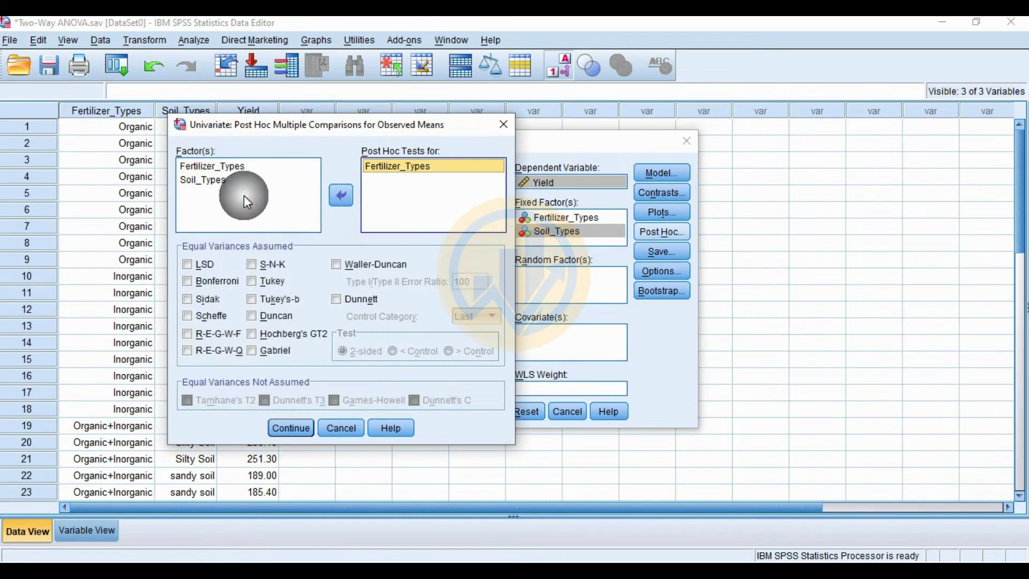
left_click(202, 182)
left_click(341, 195)
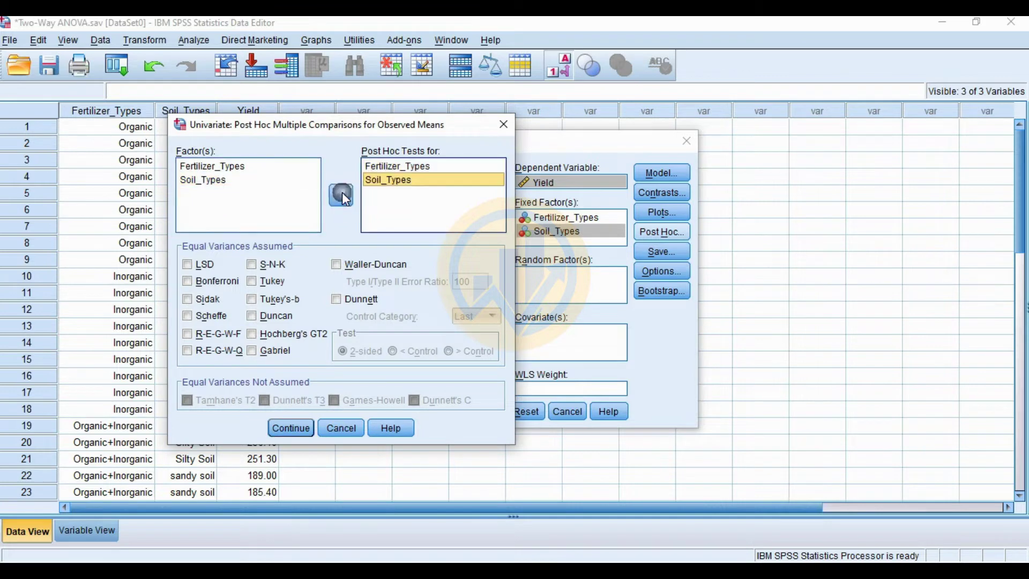
left_click(251, 282)
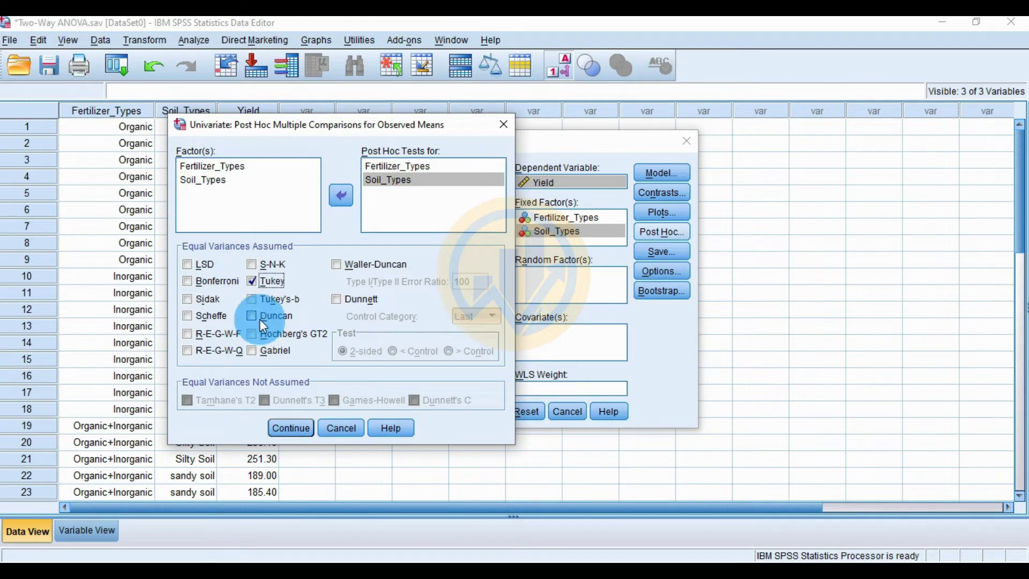
left_click(289, 428)
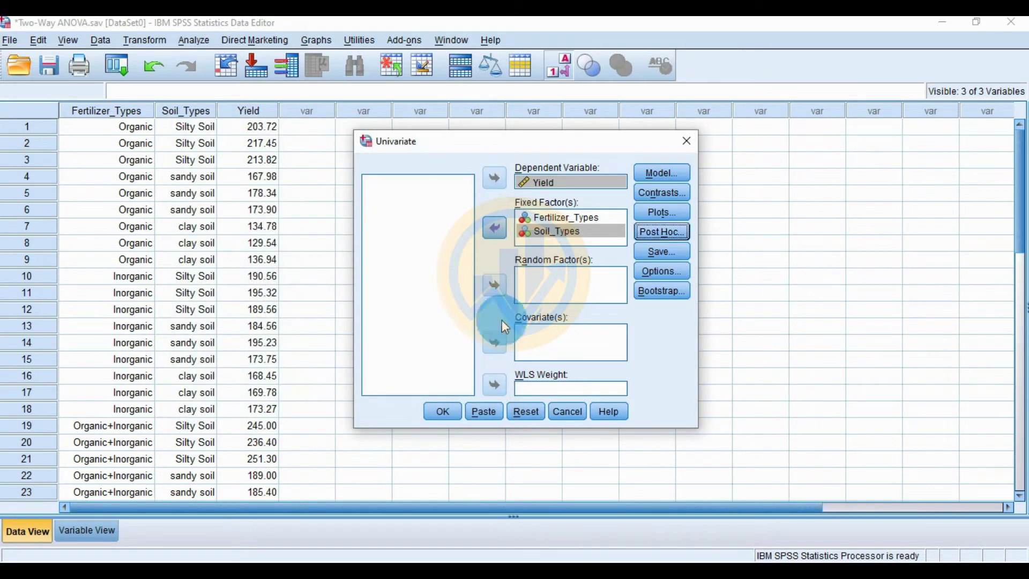
Display estimated marginal means for Fertilizer_Types, Soil_Types and Fertilizer_Types*Soil_Types.
left_click(672, 273)
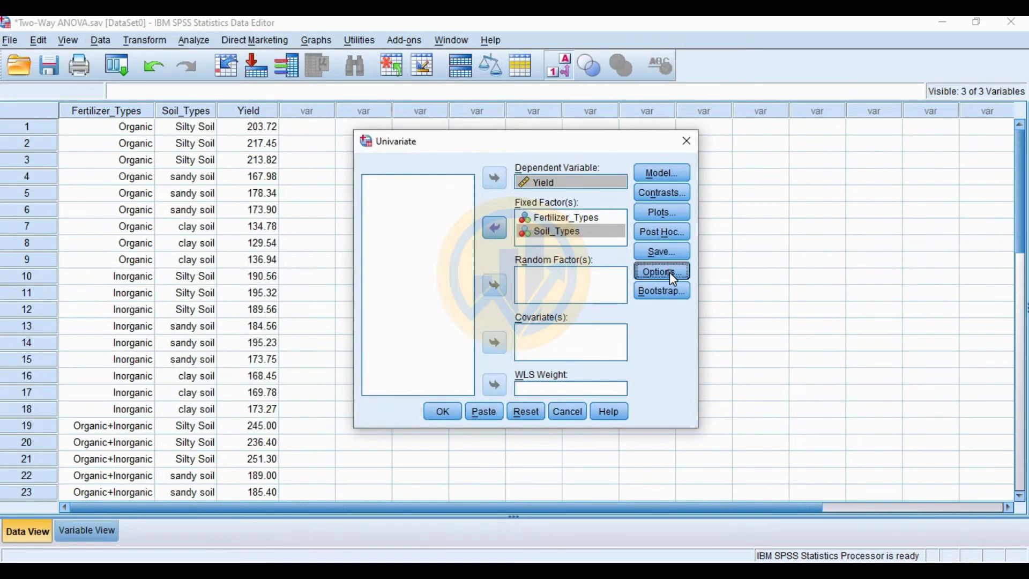
left_click_drag(551, 124, 353, 117)
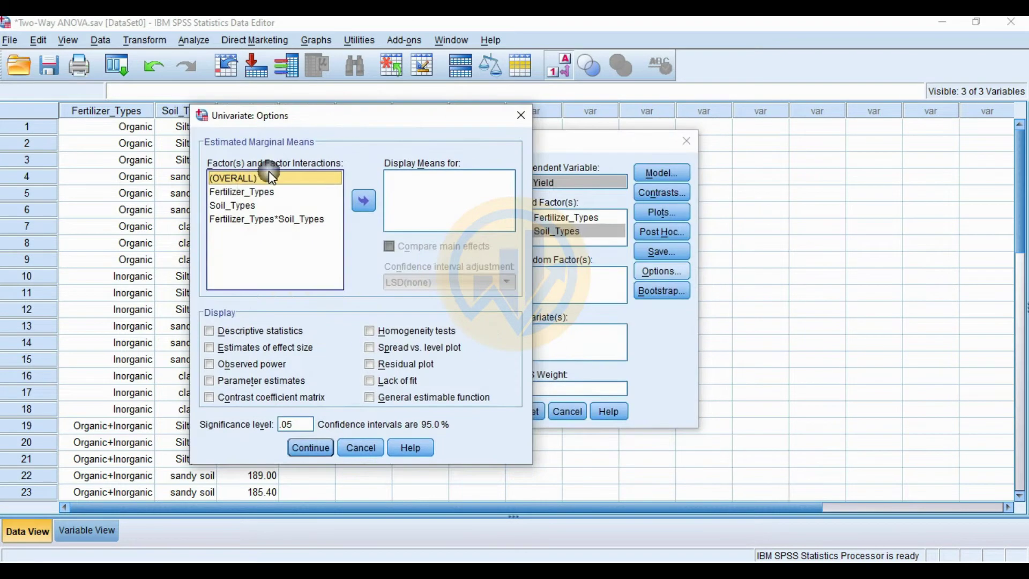
left_click(248, 191)
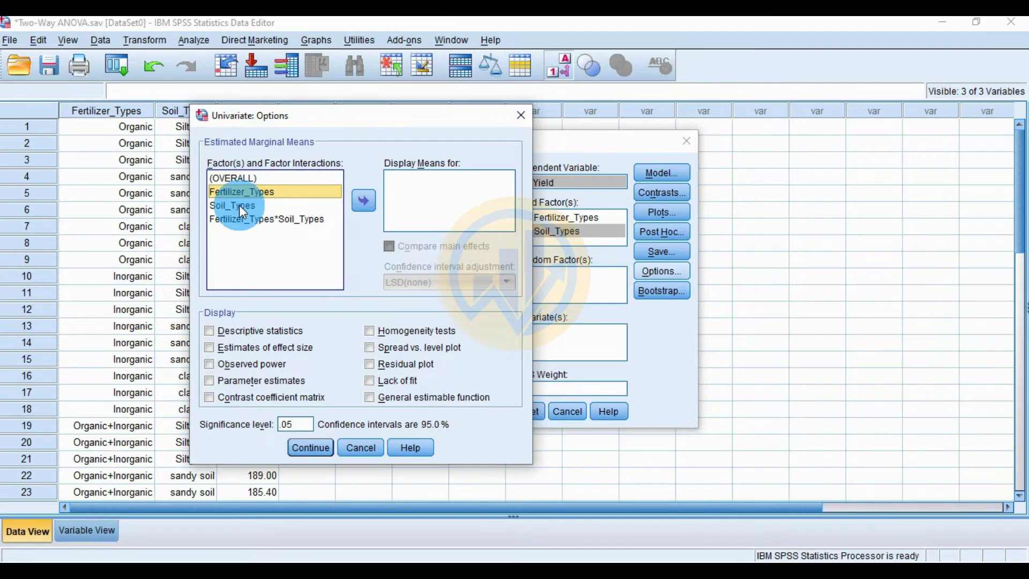
left_click(239, 205, "shift")
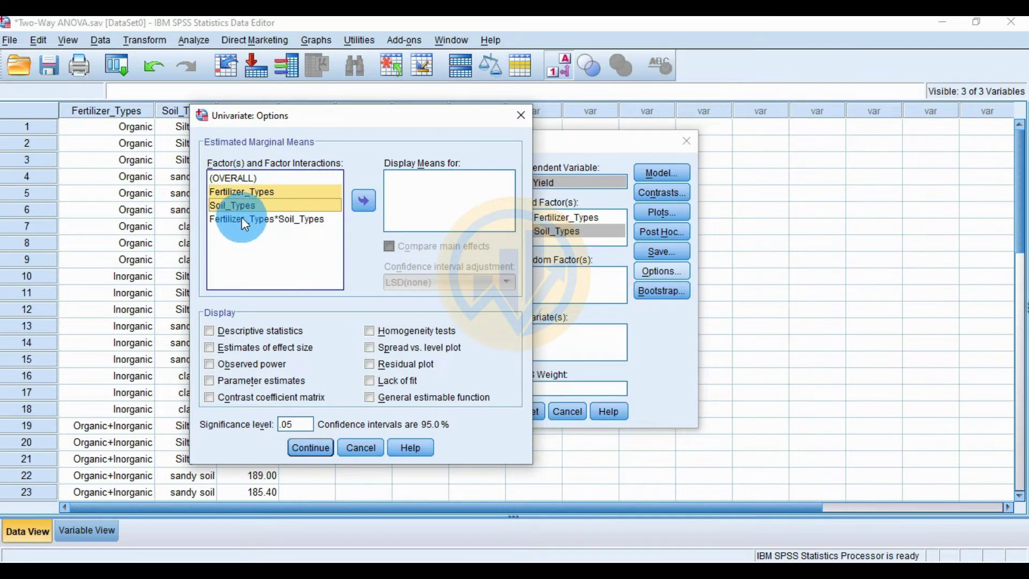
left_click(244, 220, "shift")
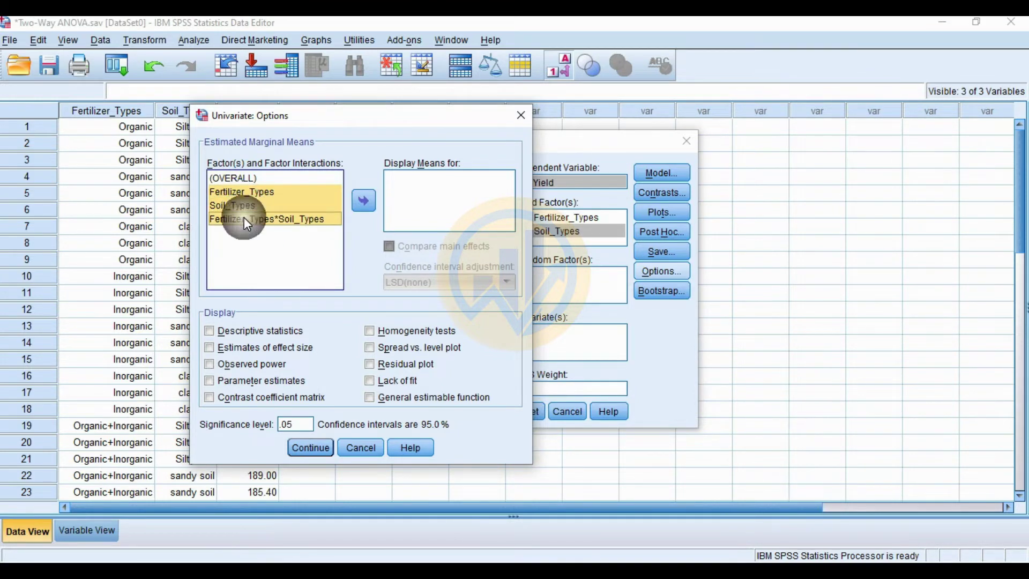
left_click(364, 201)
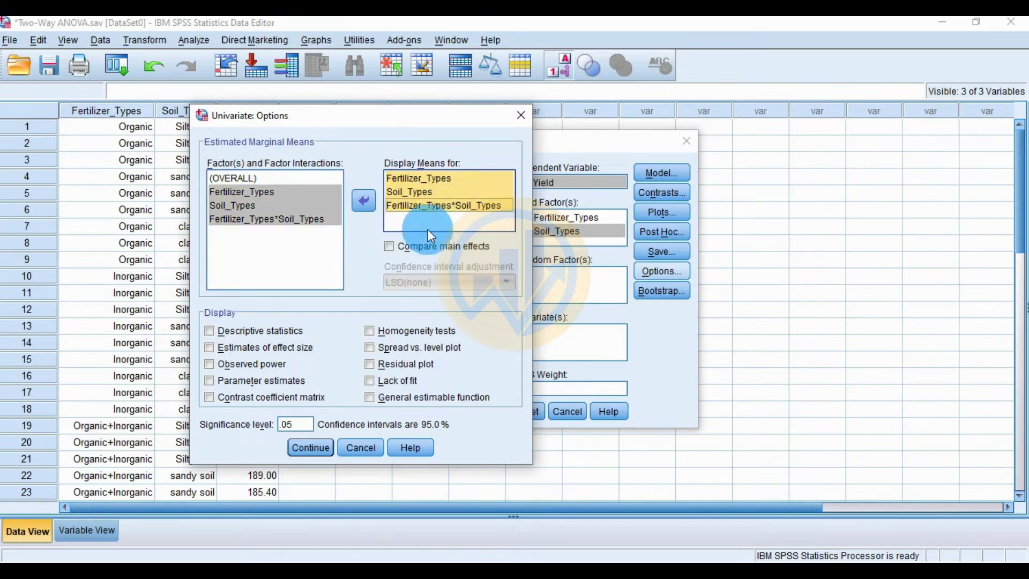
Compare main effects, include descriptive statistics and homogeneity tests at .05 significance, and run the ANOVA.
left_click(390, 246)
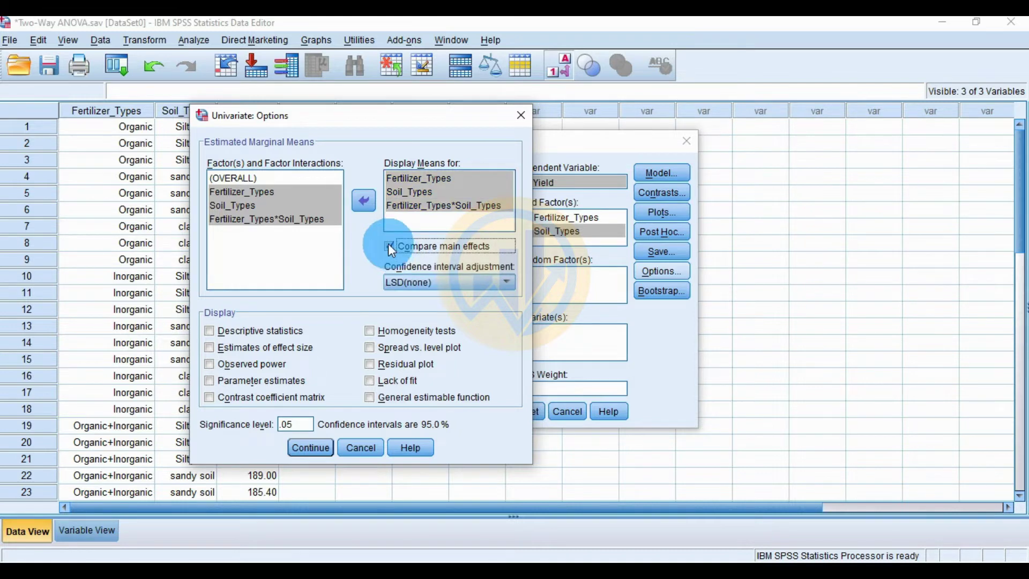
left_click(210, 331)
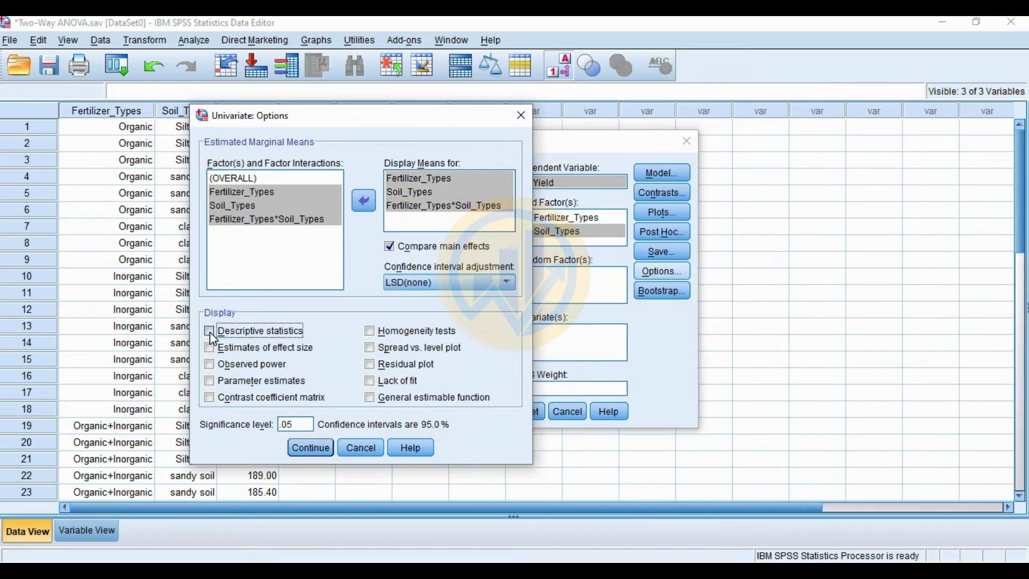
left_click(372, 333)
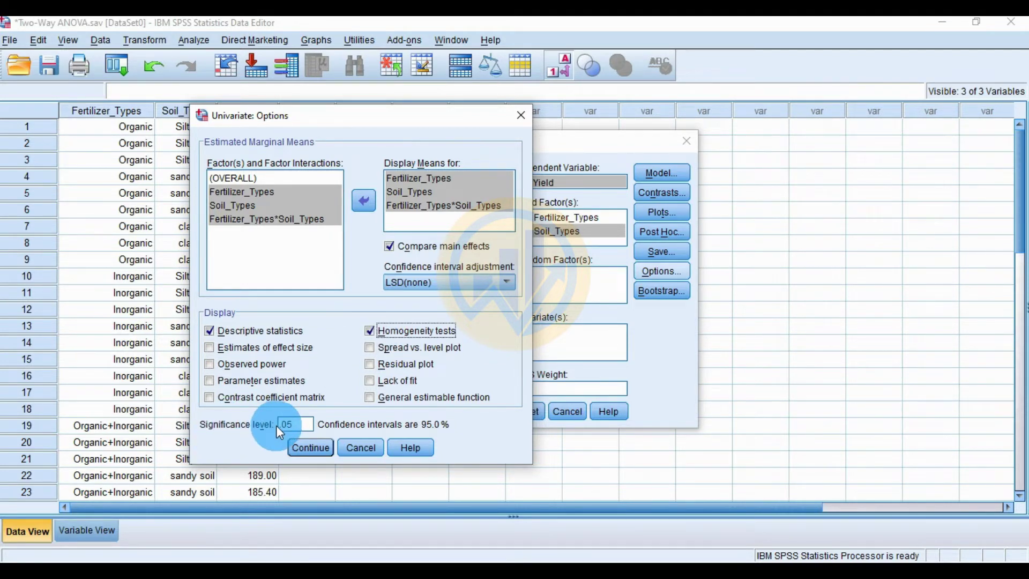
left_click(291, 429)
left_click(294, 448)
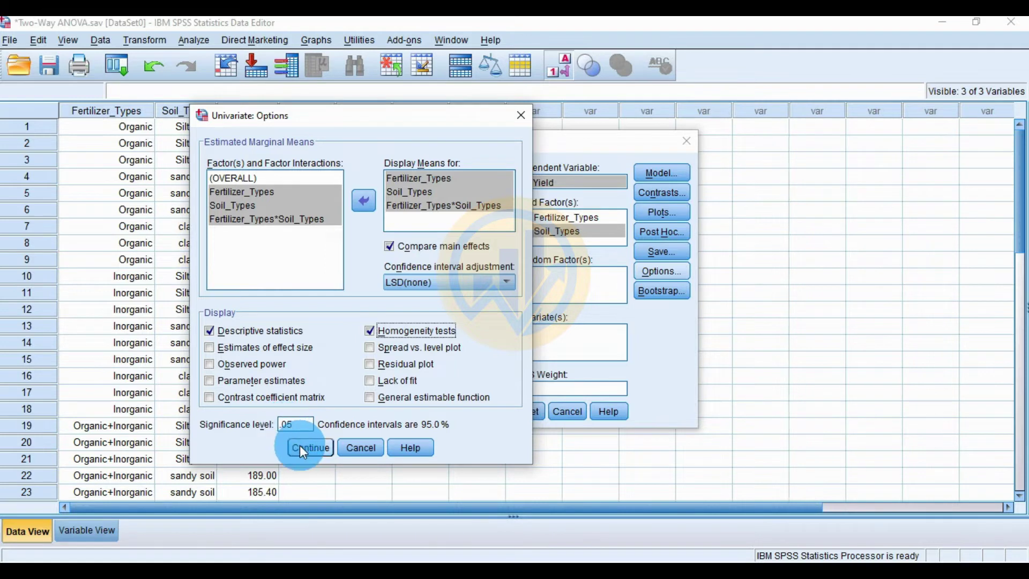
left_click(301, 449)
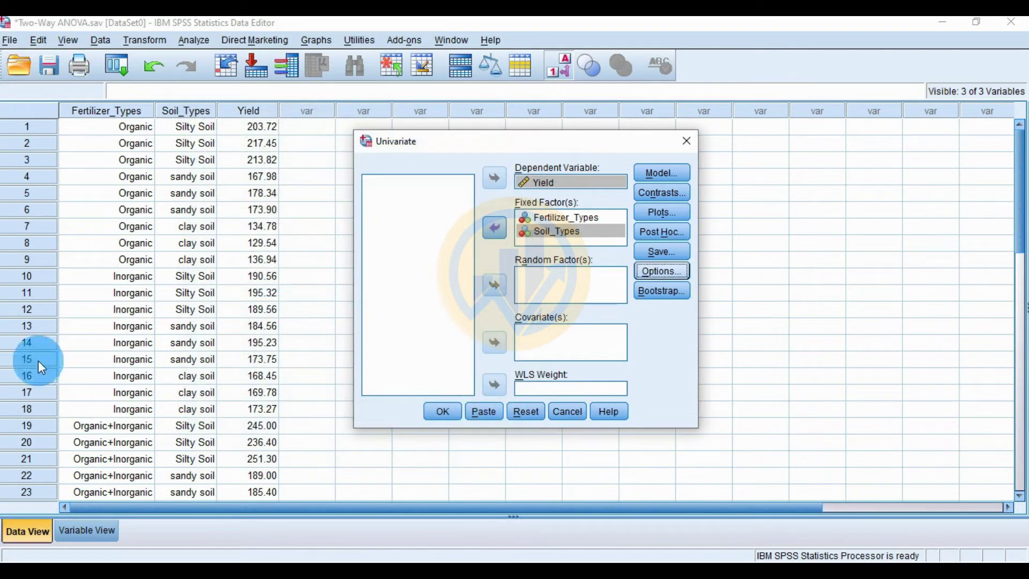
left_click(448, 411)
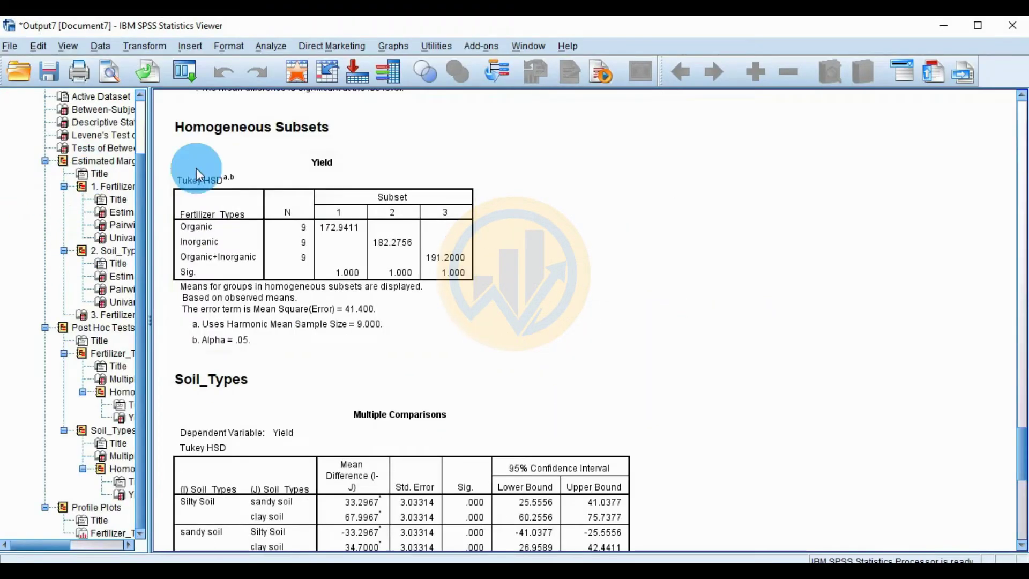
Scroll from Between-Subjects Factors and Descriptive Statistics past Levene's test (Sig. .435) to between-subjects effects.
scroll(598, 247, "up", 20)
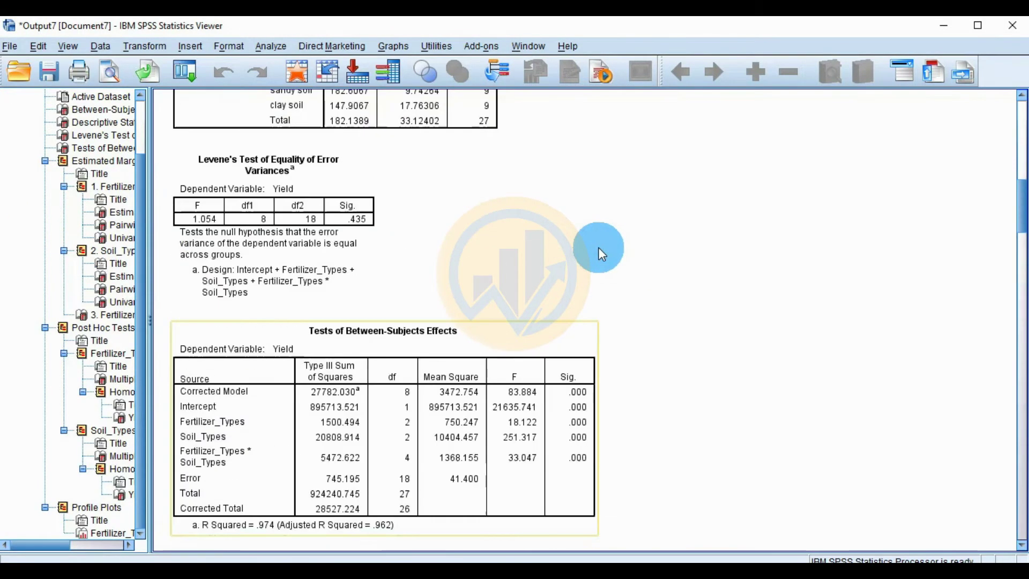
scroll(598, 246, "up", 5)
left_click(439, 285)
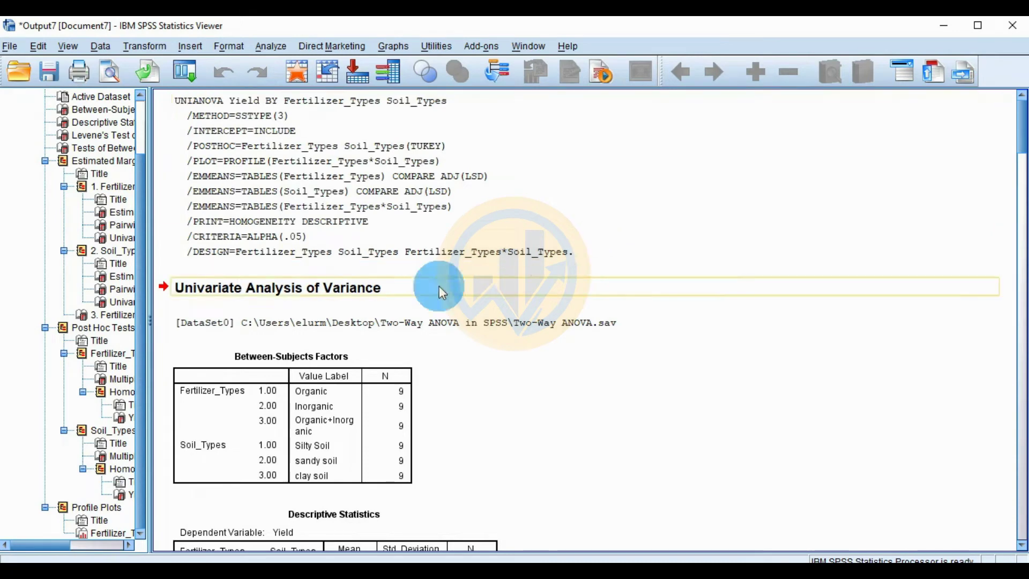
left_click(511, 346)
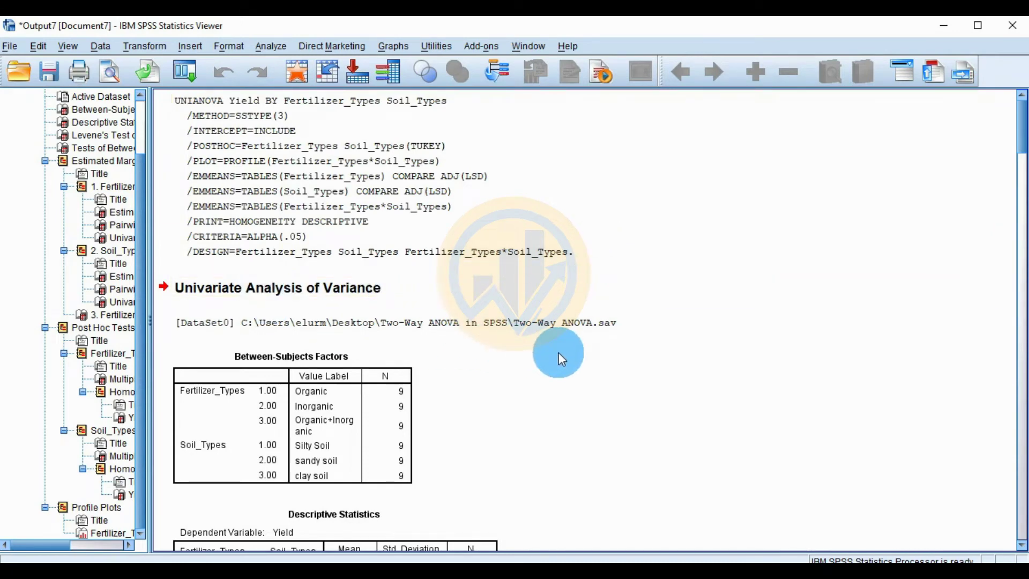
scroll(520, 373, "down", 5)
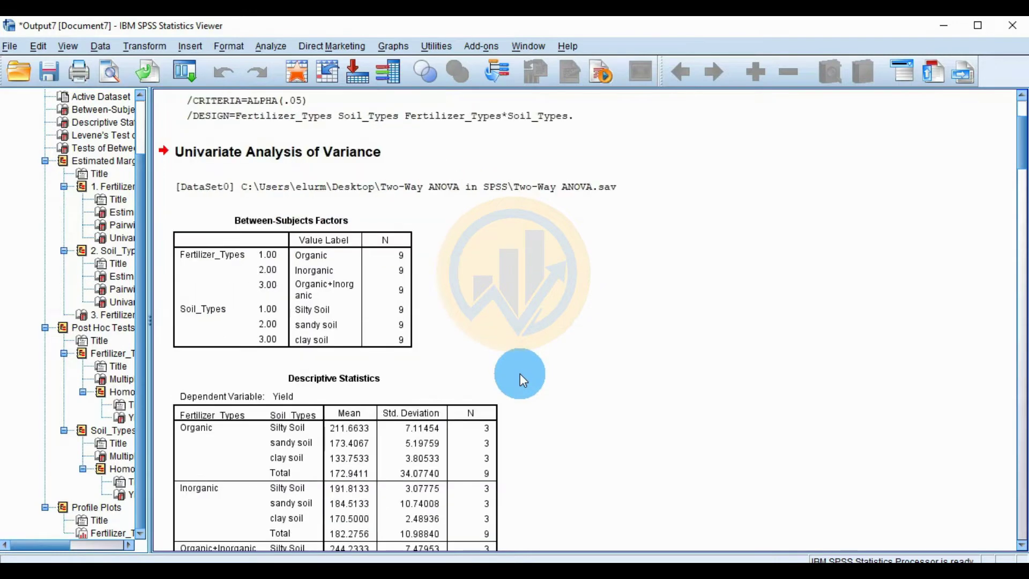
left_click(279, 281)
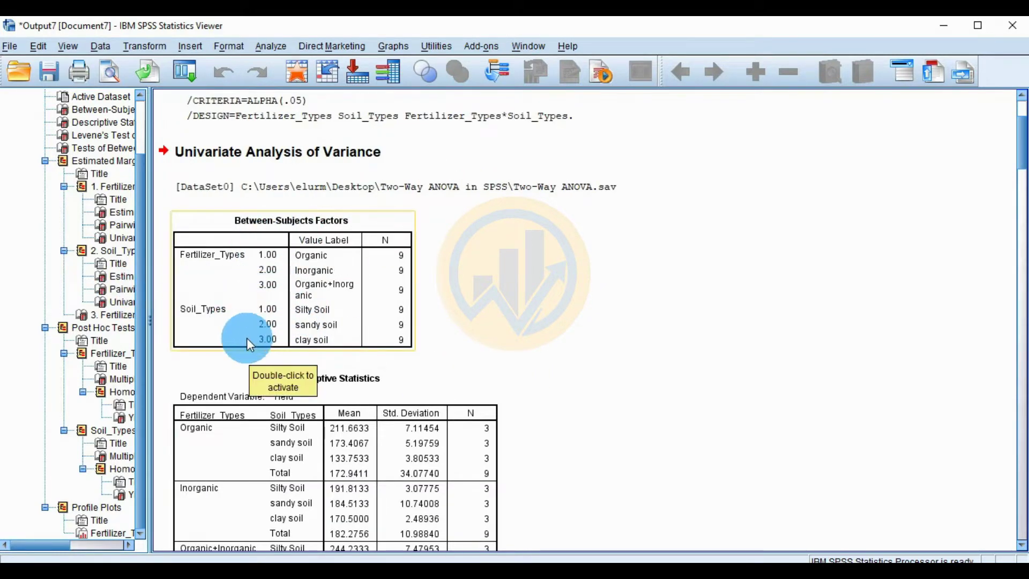
scroll(560, 326, "down", 5)
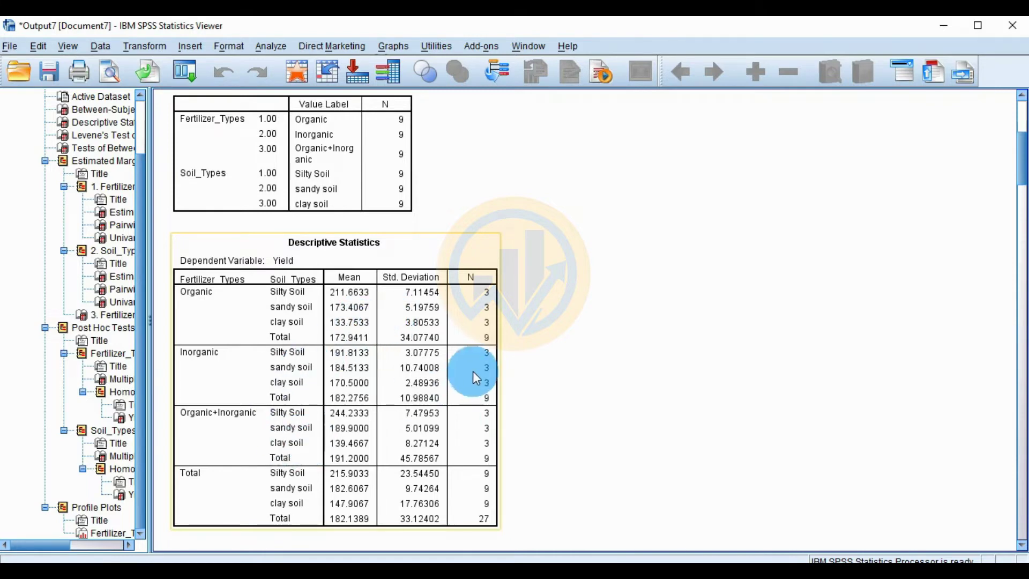
scroll(471, 371, "down", 5)
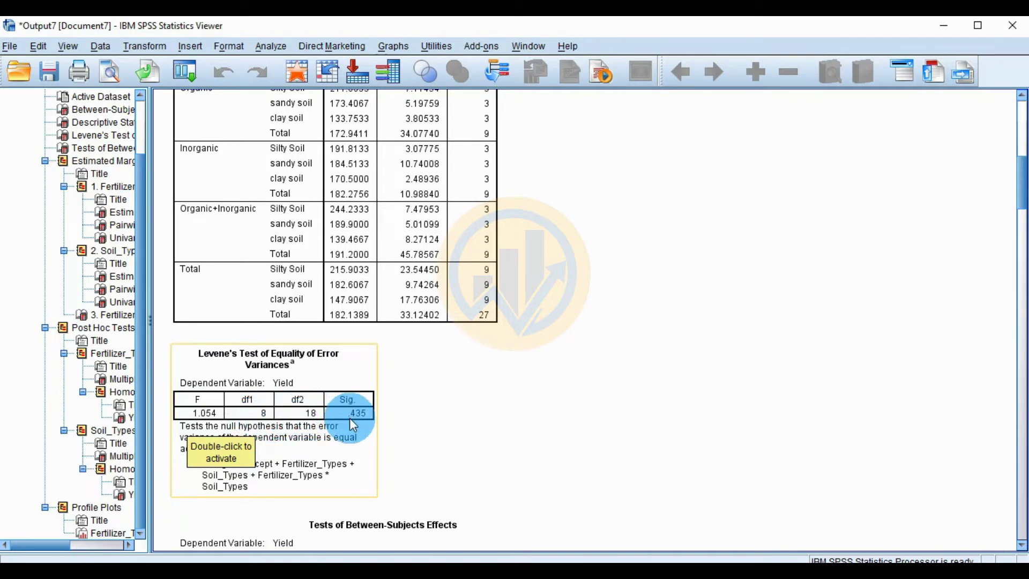
scroll(499, 421, "down", 3)
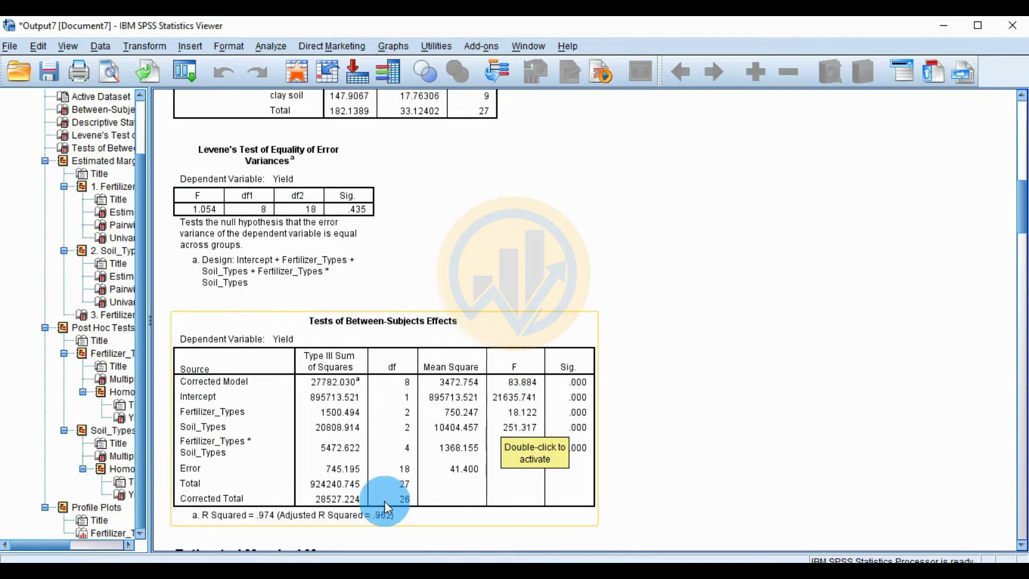
Scroll from Tests of Between-Subjects Effects down to the Fertilizer_Types estimated marginal means.
left_click(568, 343)
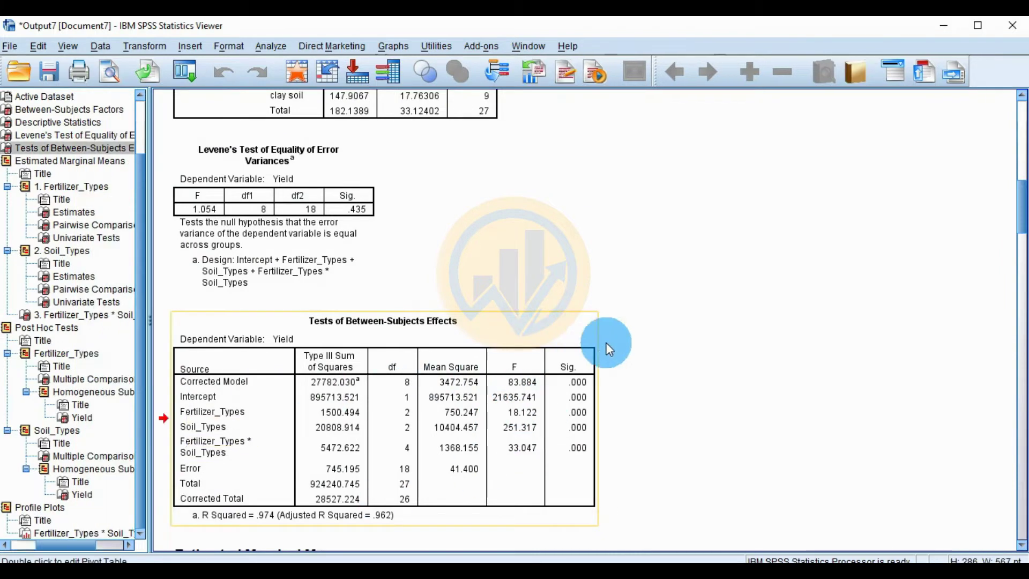
scroll(632, 349, "down", 3)
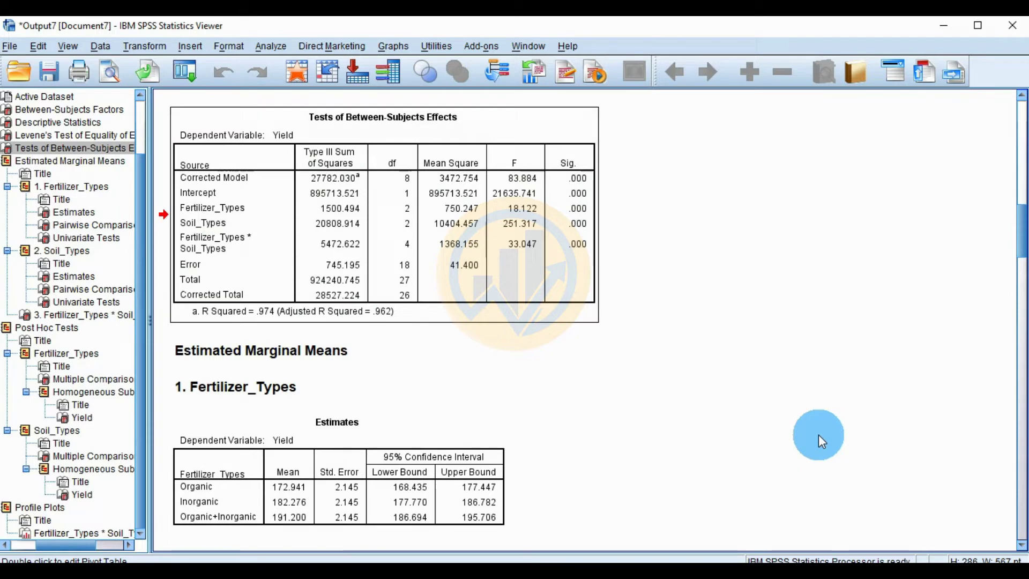
scroll(519, 369, "down", 3)
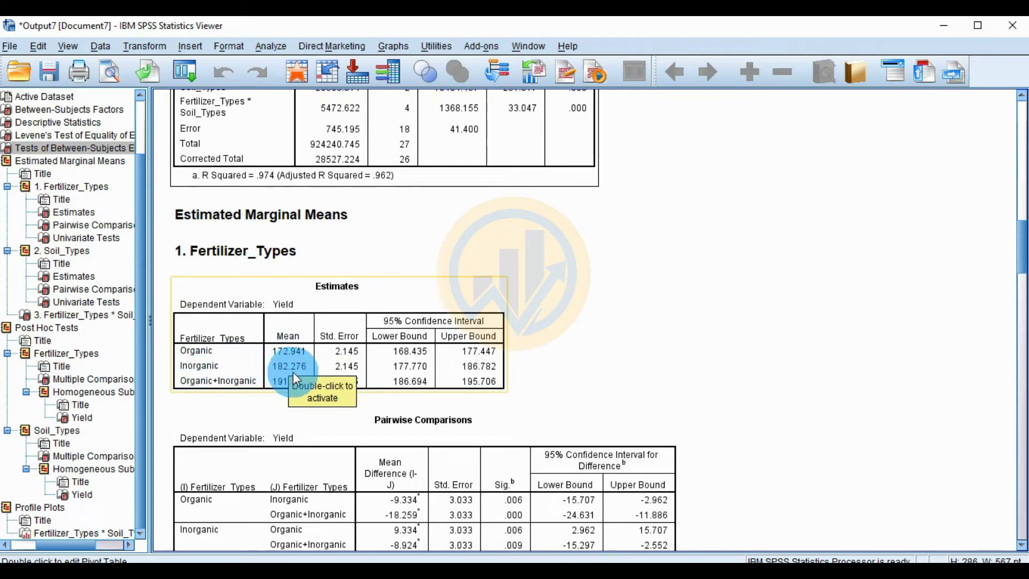
Scroll down to the Fertilizer_Types Univariate Tests table (F 18.122, Sig. .000).
scroll(211, 385, "down", 3)
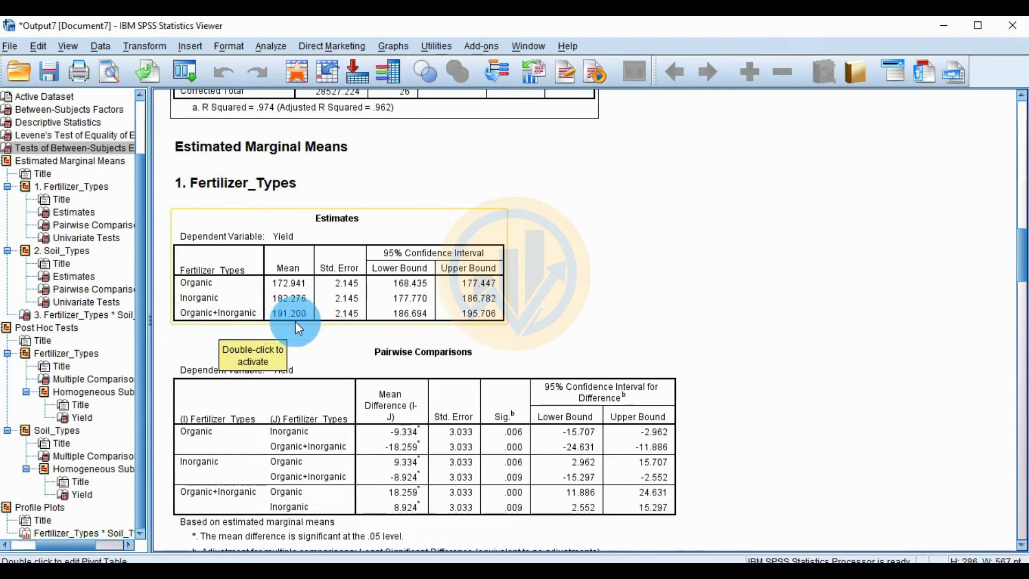
scroll(334, 304, "down", 3)
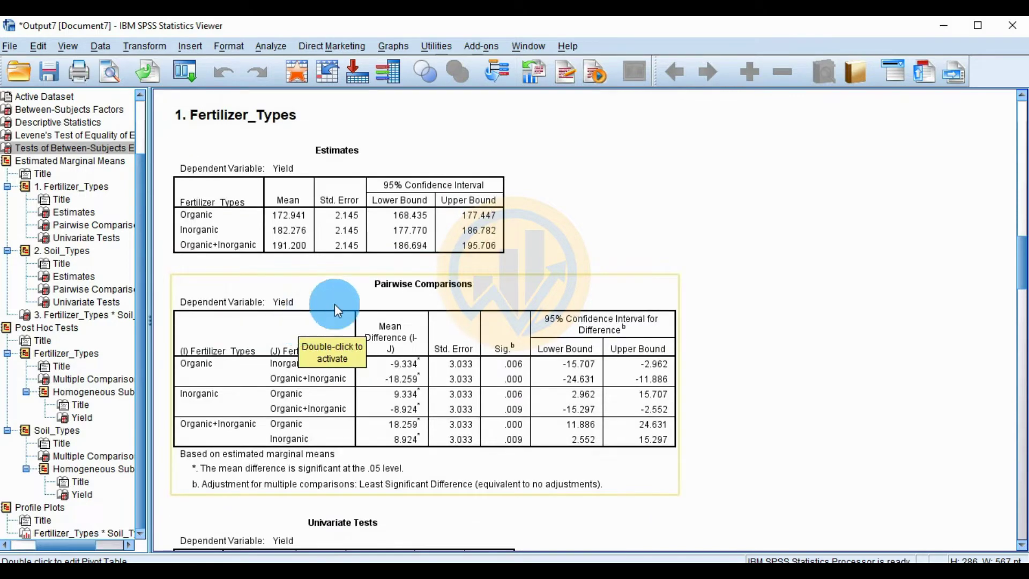
scroll(334, 304, "down", 3)
scroll(347, 304, "up", 3)
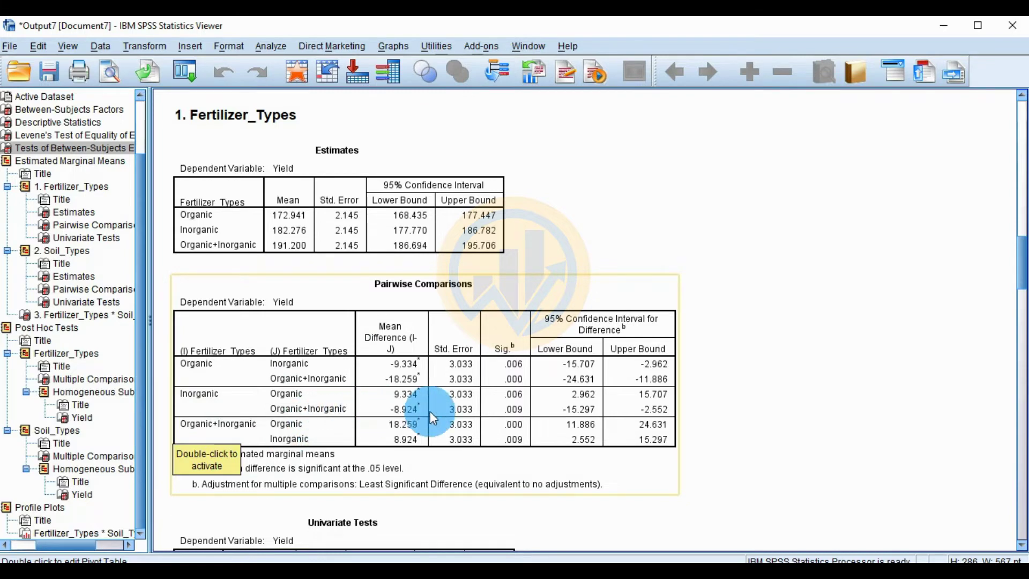
scroll(534, 411, "down", 3)
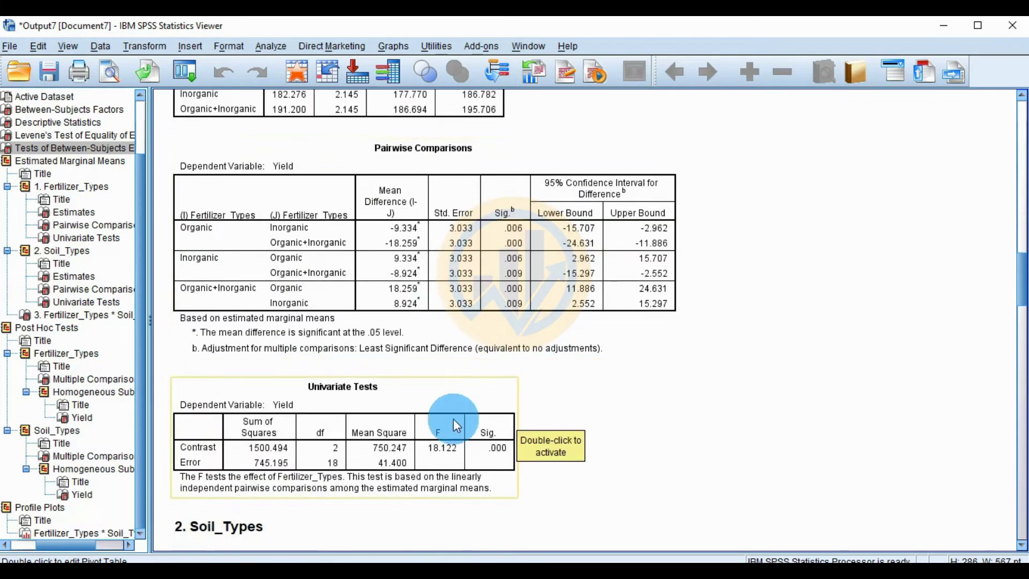
scroll(686, 408, "down", 3)
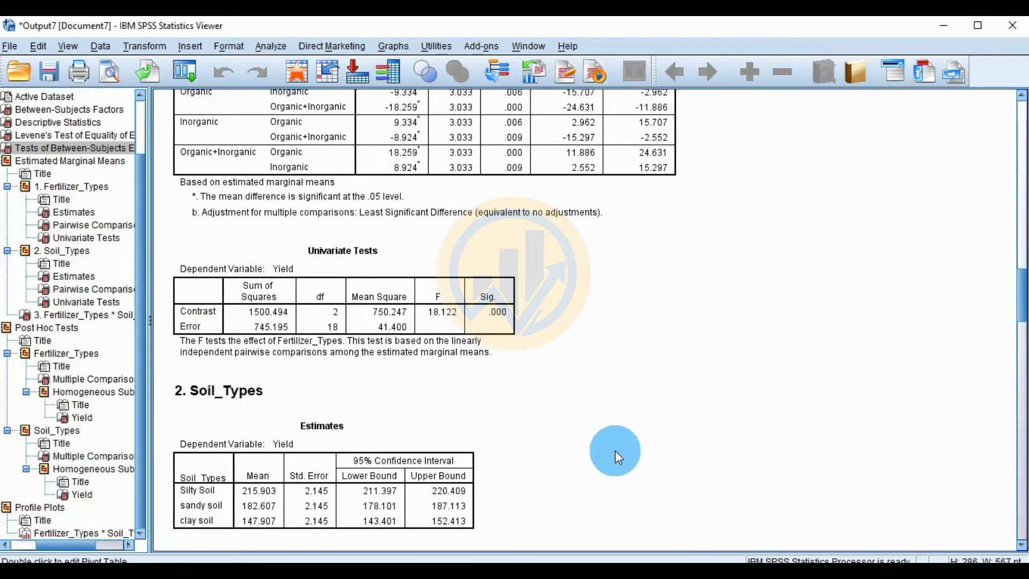
left_click(231, 328)
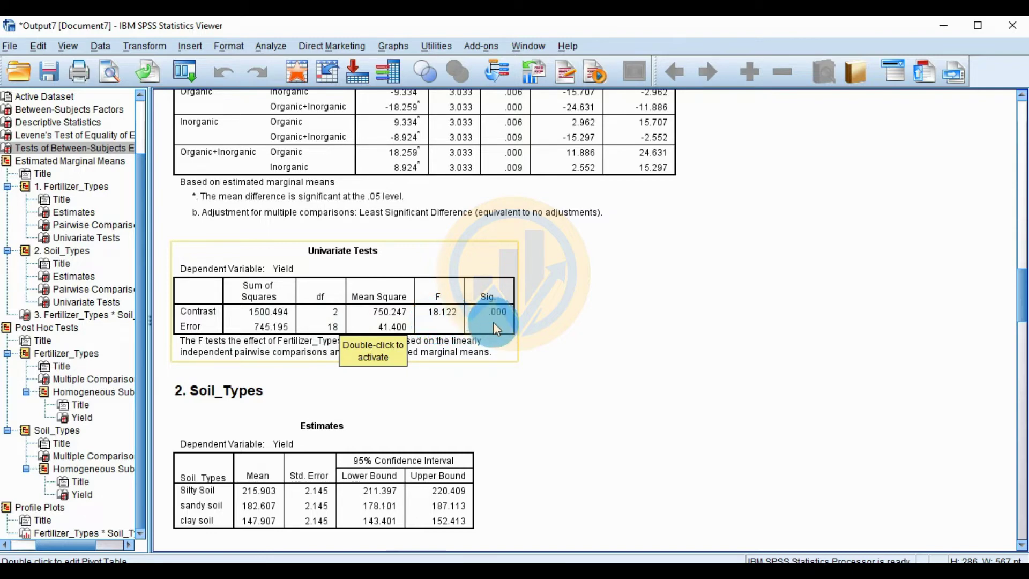
Scroll past Soil_Types estimates, pairwise comparisons and univariate test (F 251.317) to the interaction means.
scroll(604, 323, "down", 3)
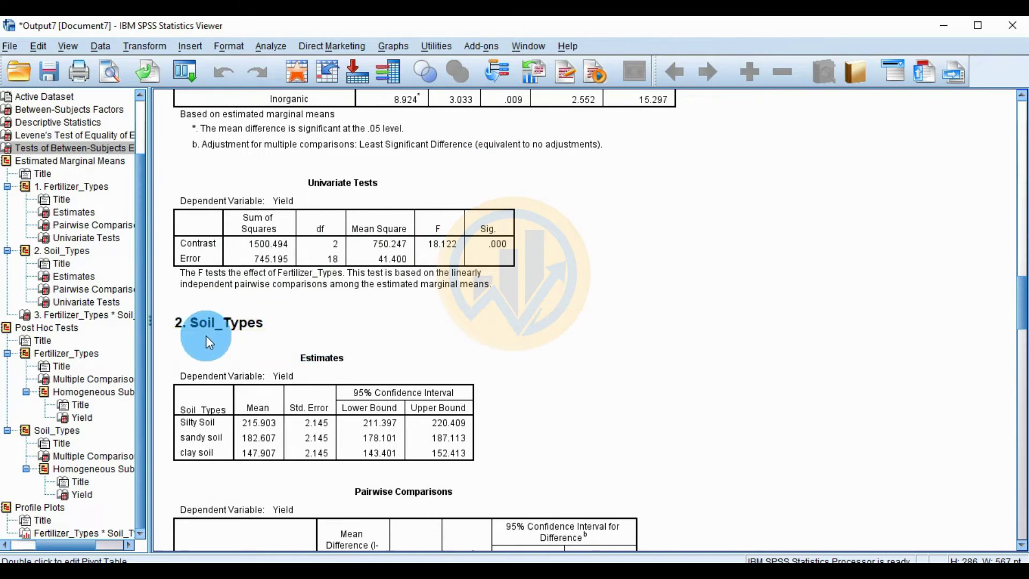
scroll(230, 338, "down", 3)
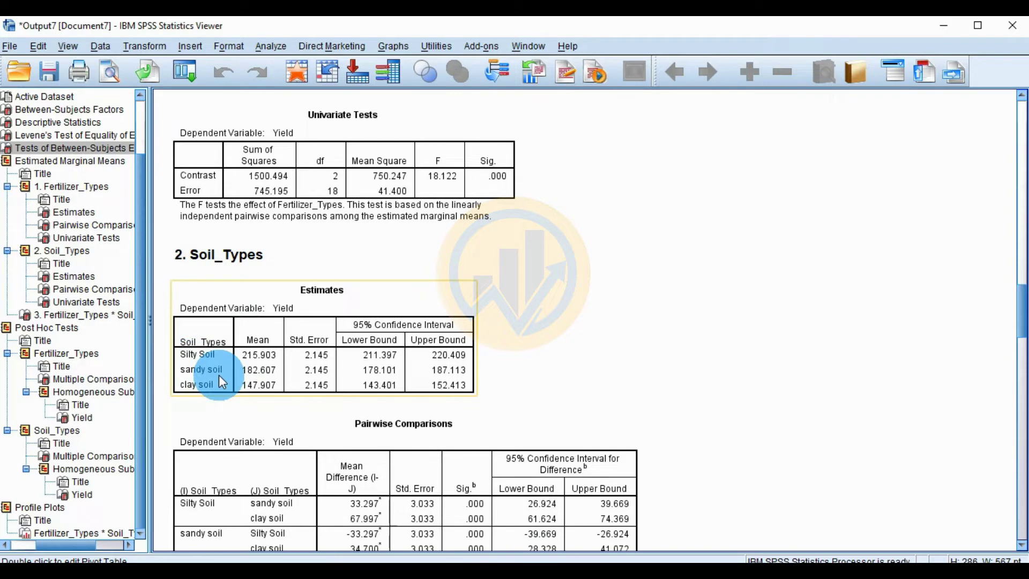
scroll(263, 382, "down", 3)
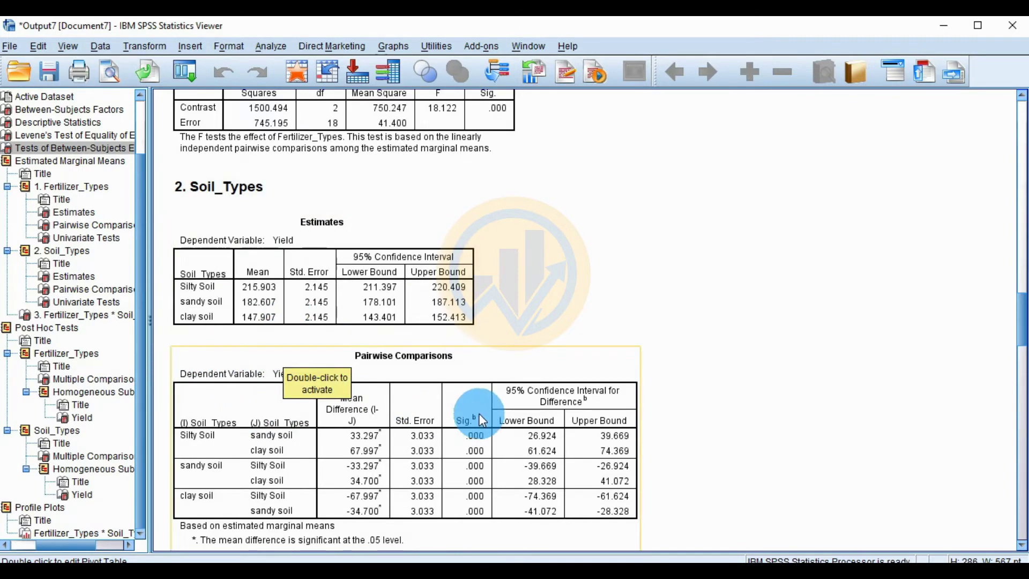
scroll(442, 423, "down", 3)
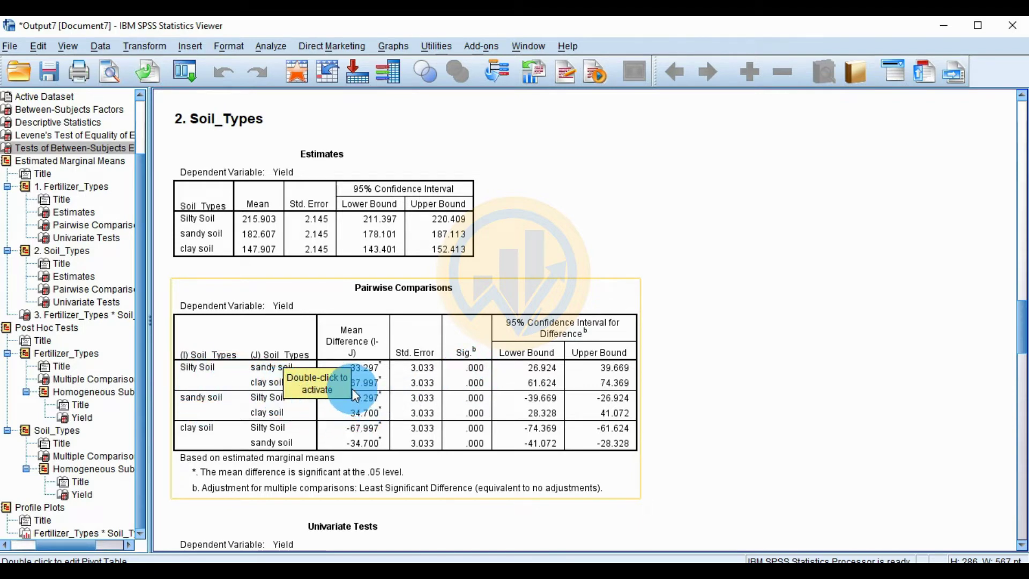
double_click(599, 409)
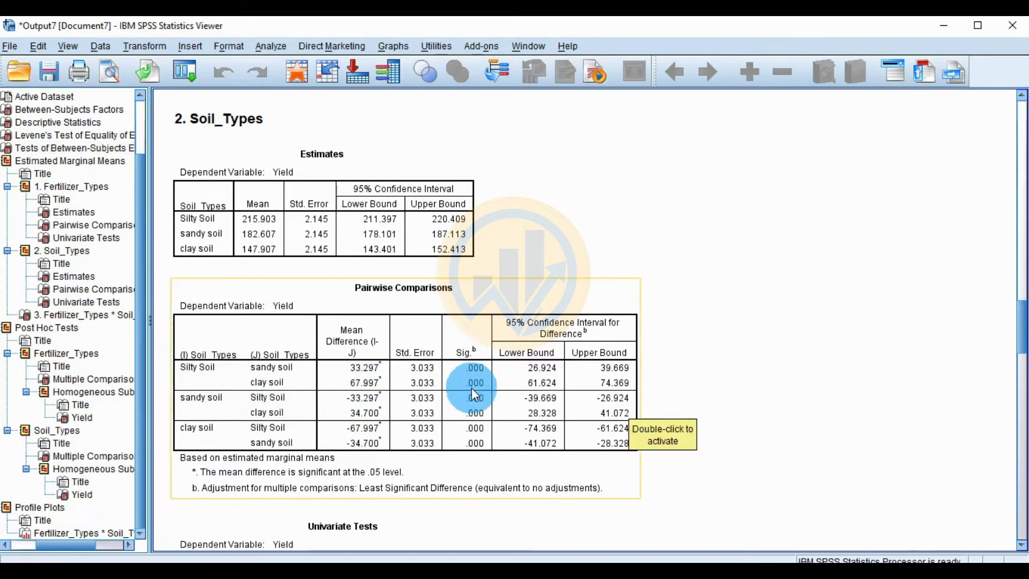
scroll(474, 396, "down", 3)
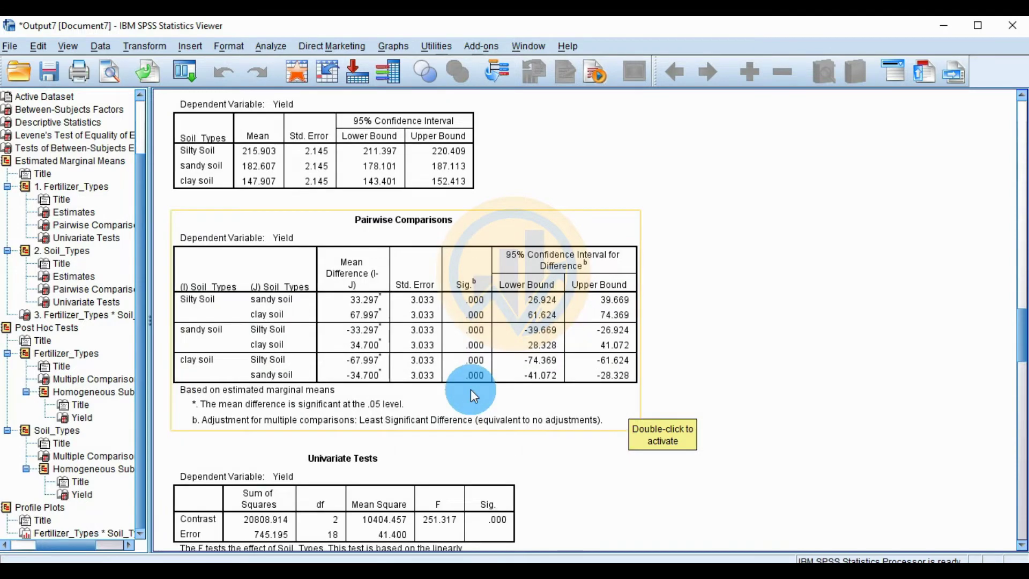
scroll(471, 396, "down", 3)
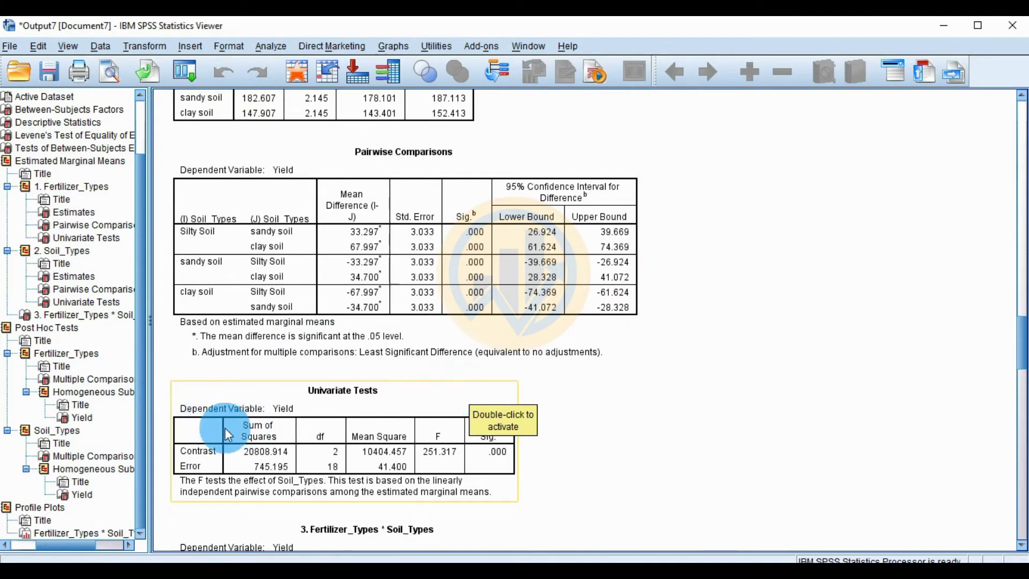
scroll(259, 401, "down", 3)
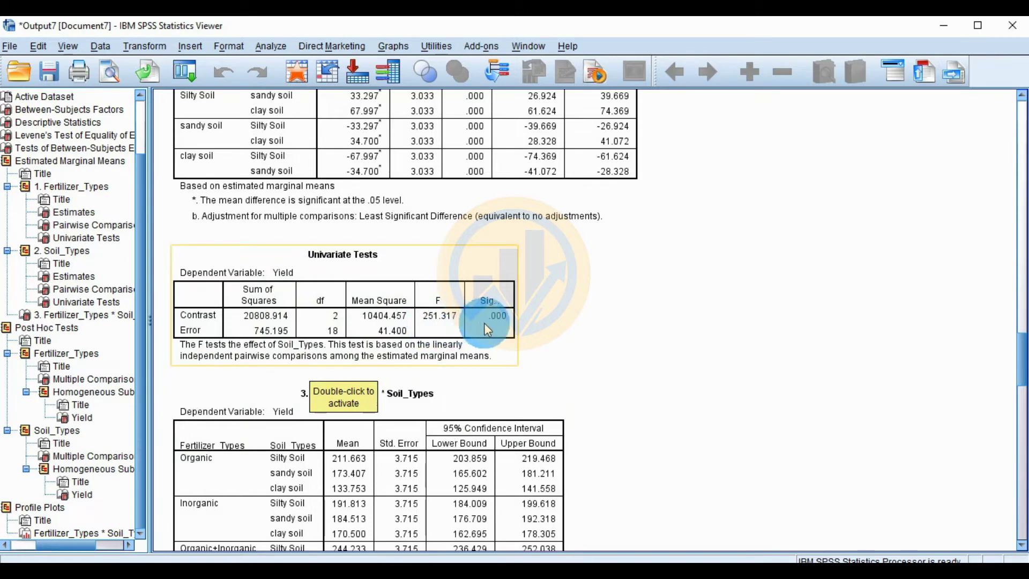
Select the interaction means table (top 244.233, Organic+Inorganic Silty Soil) and reveal the Post Hoc Tests.
scroll(611, 367, "down", 3)
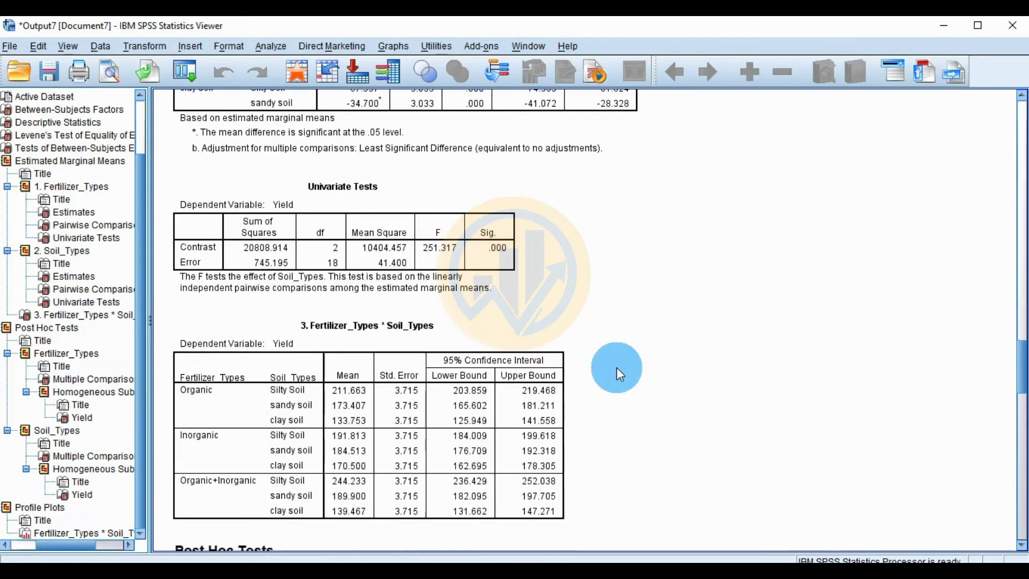
scroll(262, 396, "down", 3)
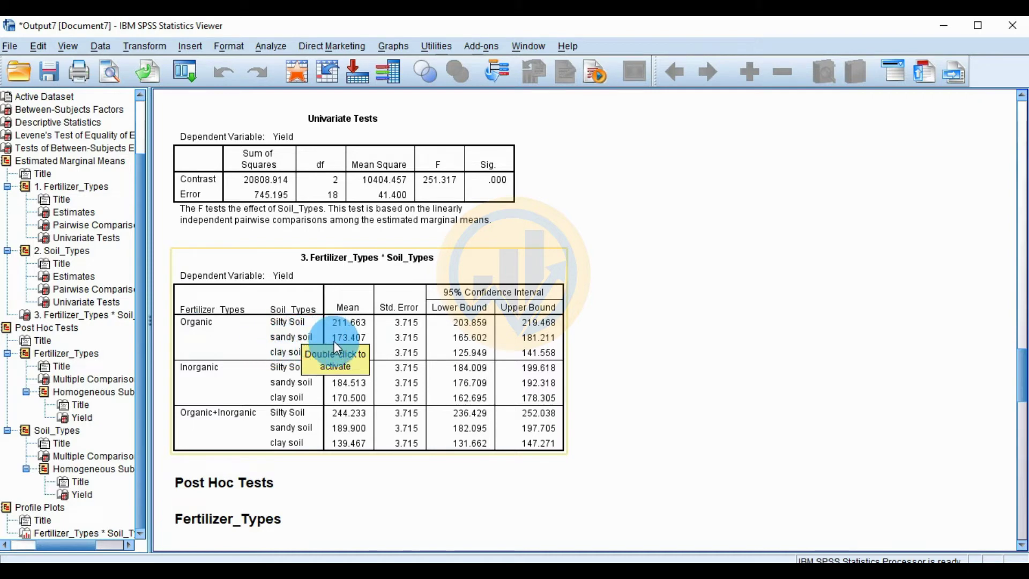
left_click(205, 335)
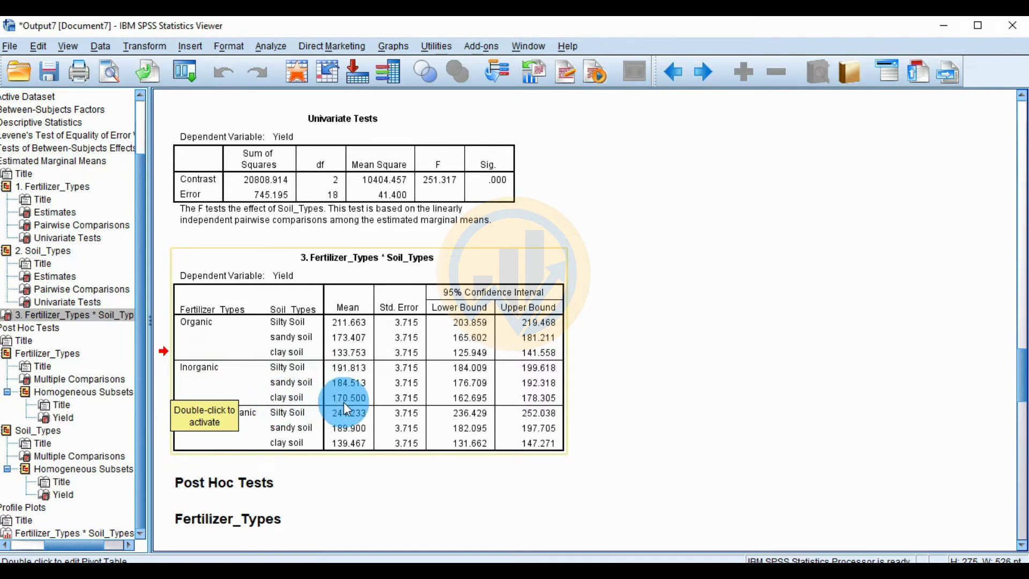
scroll(241, 423, "down", 2)
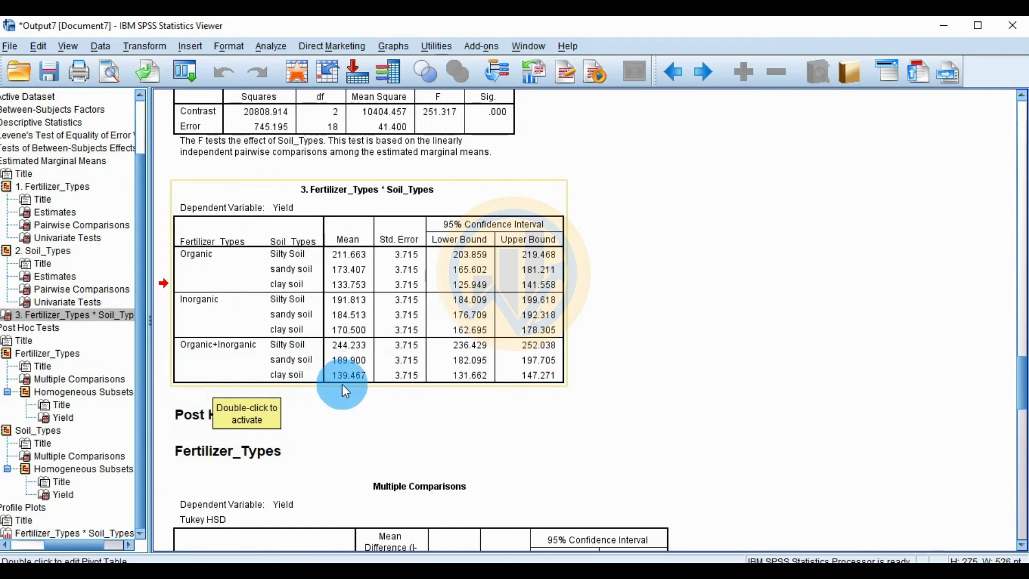
Go through the Fertilizer_Types Tukey Multiple Comparisons to its homogeneous subsets showing three separate groups.
scroll(667, 388, "down", 3)
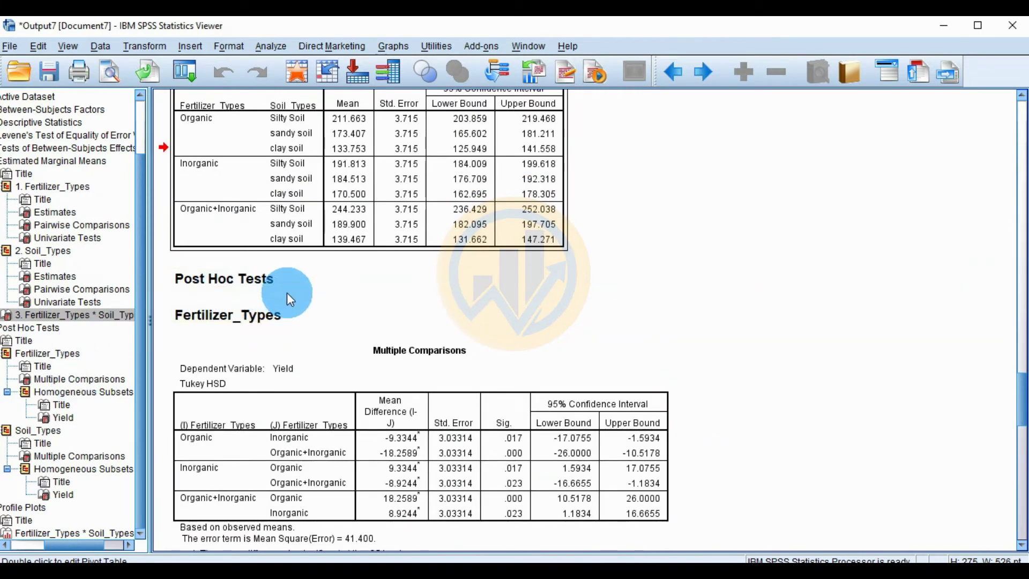
scroll(482, 370, "down", 2)
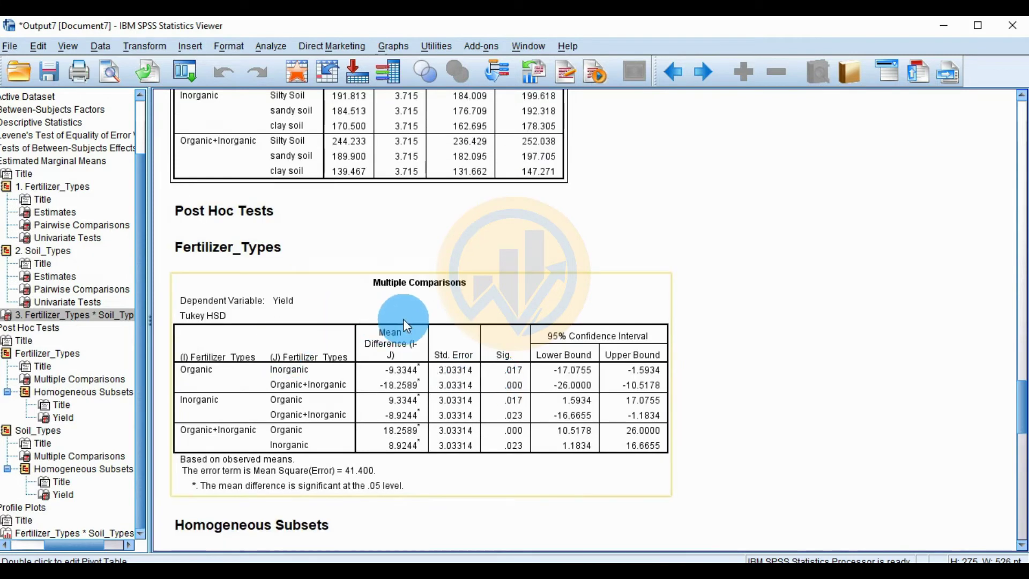
left_click(557, 305)
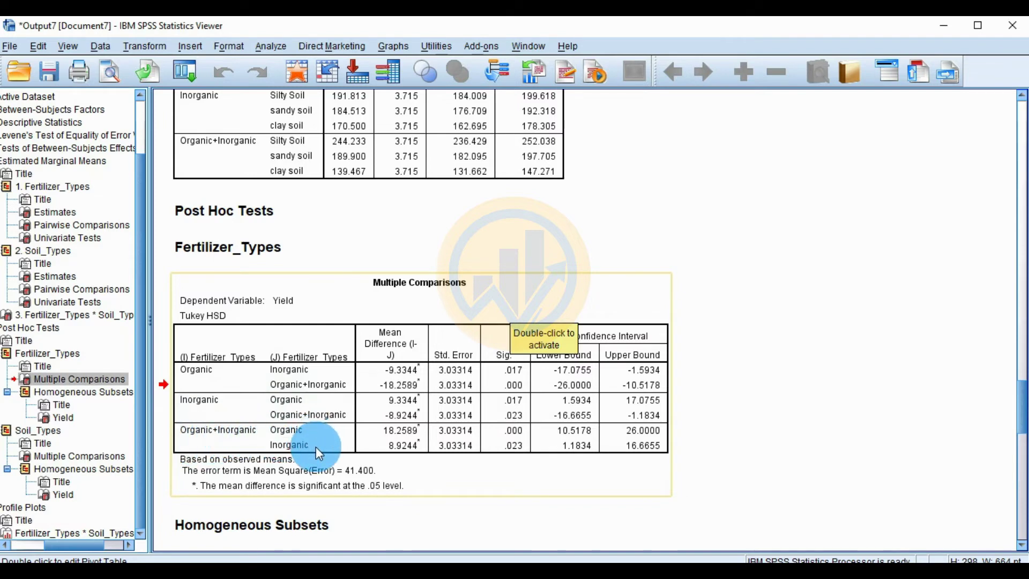
scroll(316, 446, "down", 3)
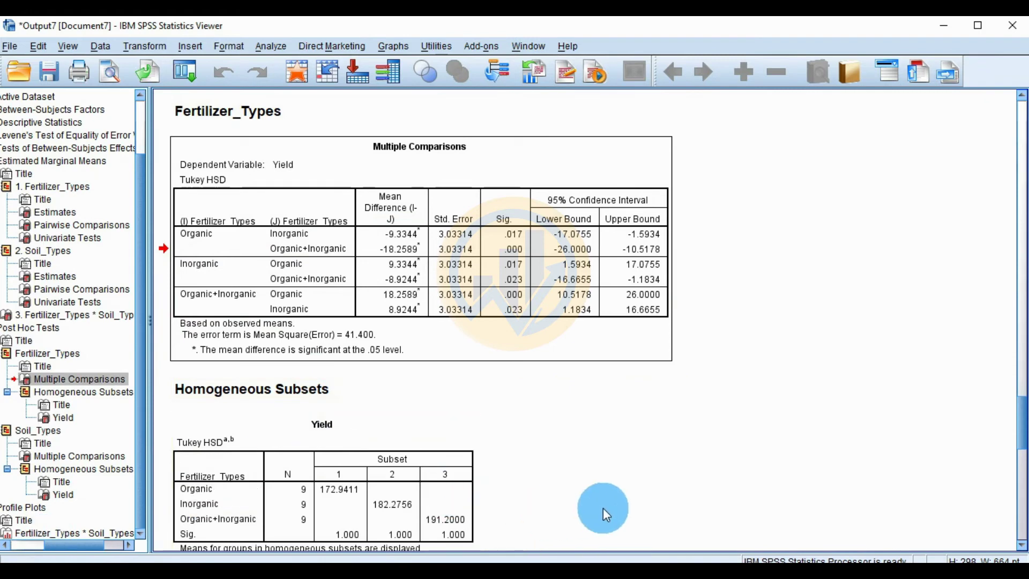
scroll(597, 508, "down", 2)
left_click(198, 367)
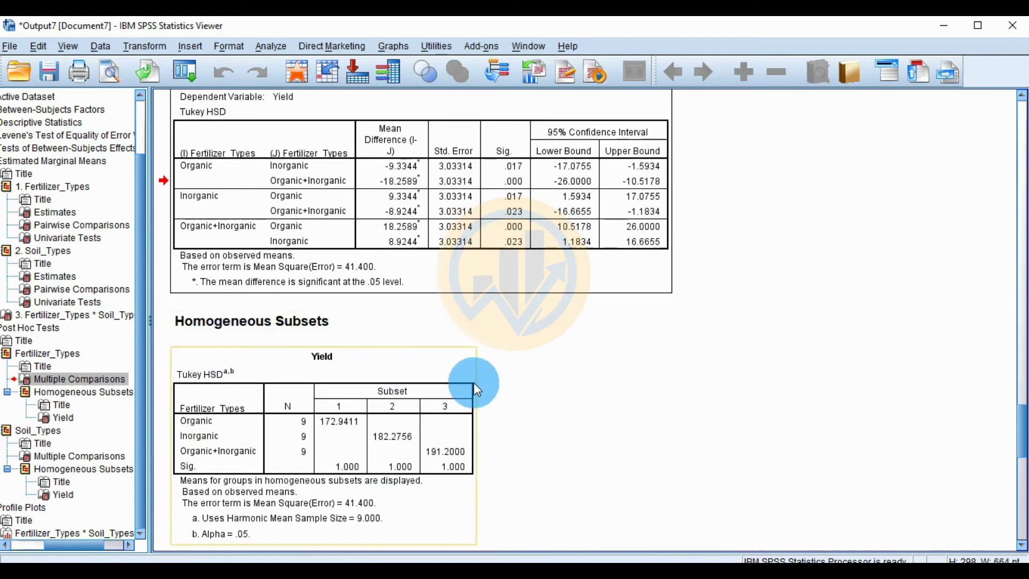
scroll(473, 387, "down", 3)
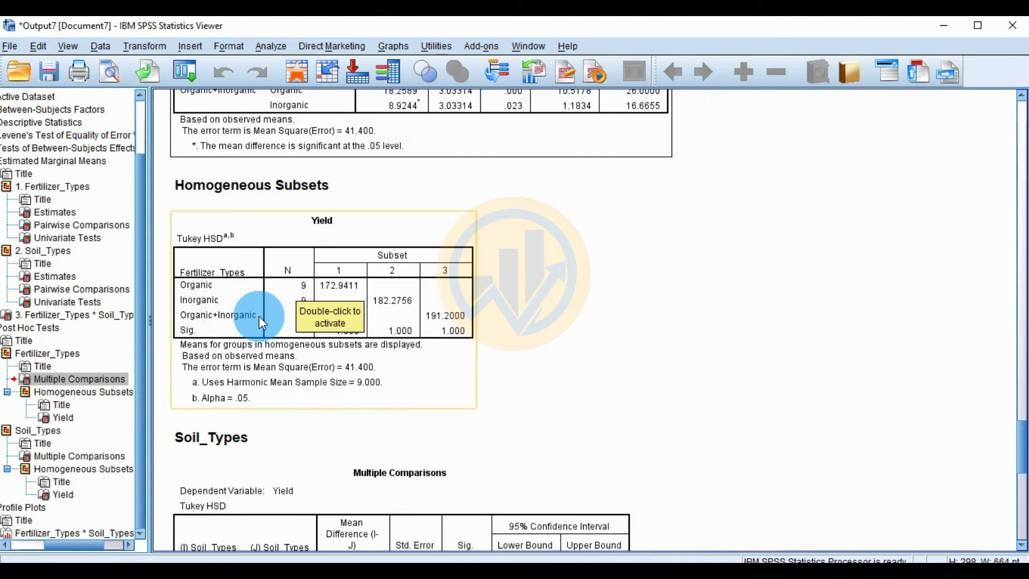
left_click(585, 316)
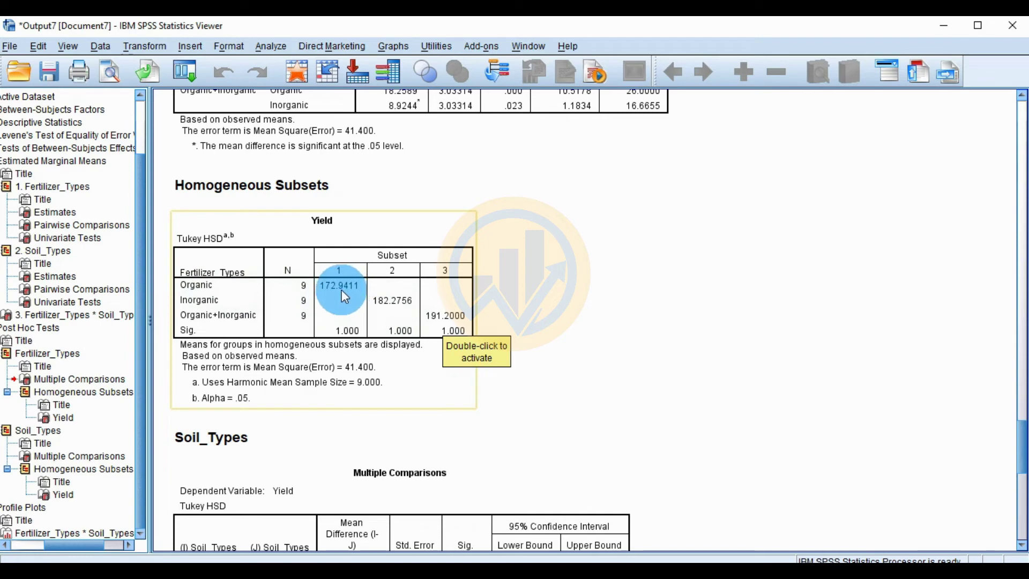
Go through Soil_Types Tukey comparisons to subsets separating clay 147.9067, sandy 182.6067, Silty 215.9033.
scroll(281, 375, "down", 5)
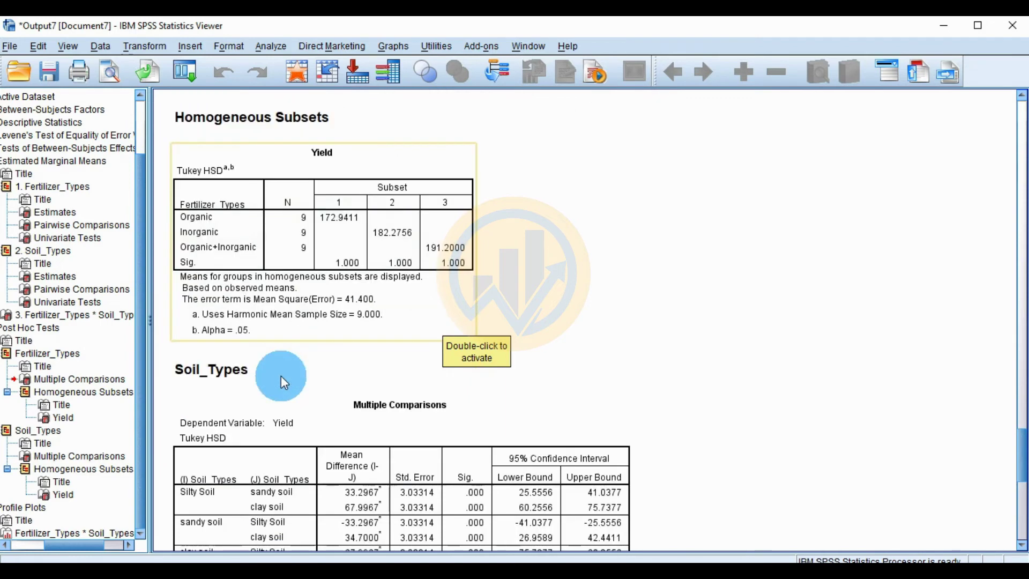
left_click(438, 294)
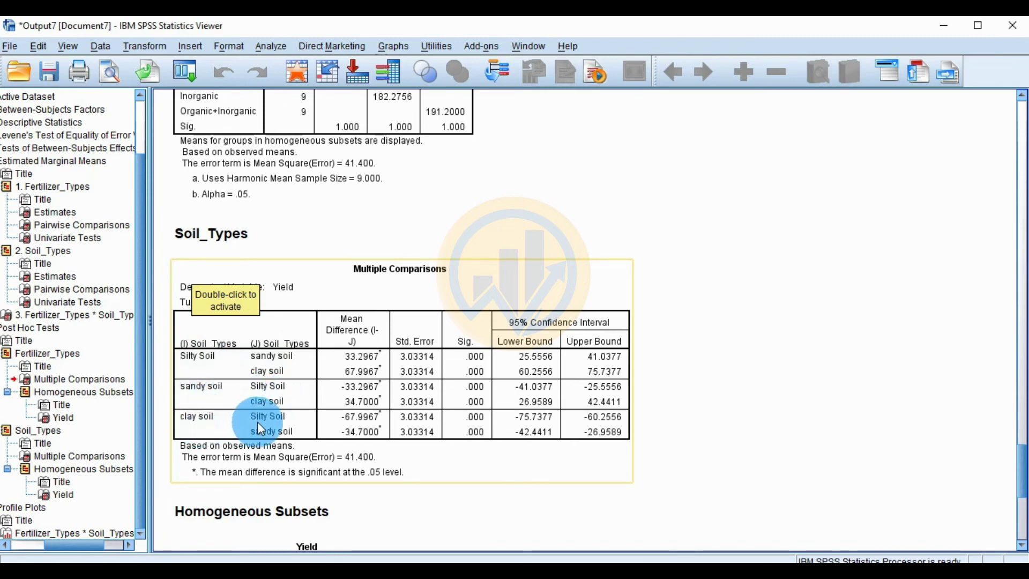
scroll(291, 422, "down", 5)
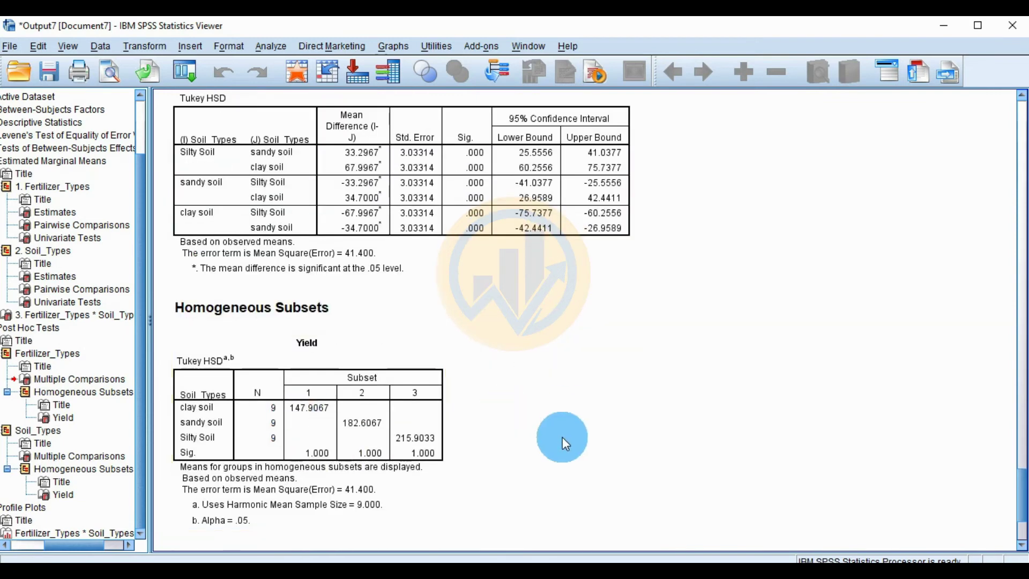
scroll(559, 451, "down", 3)
left_click(212, 243)
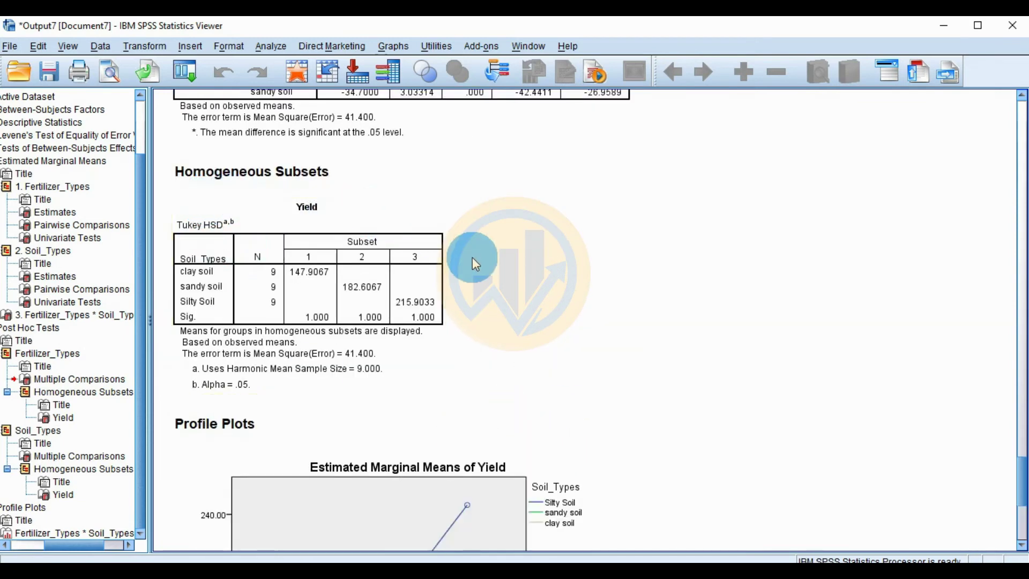
left_click(212, 260)
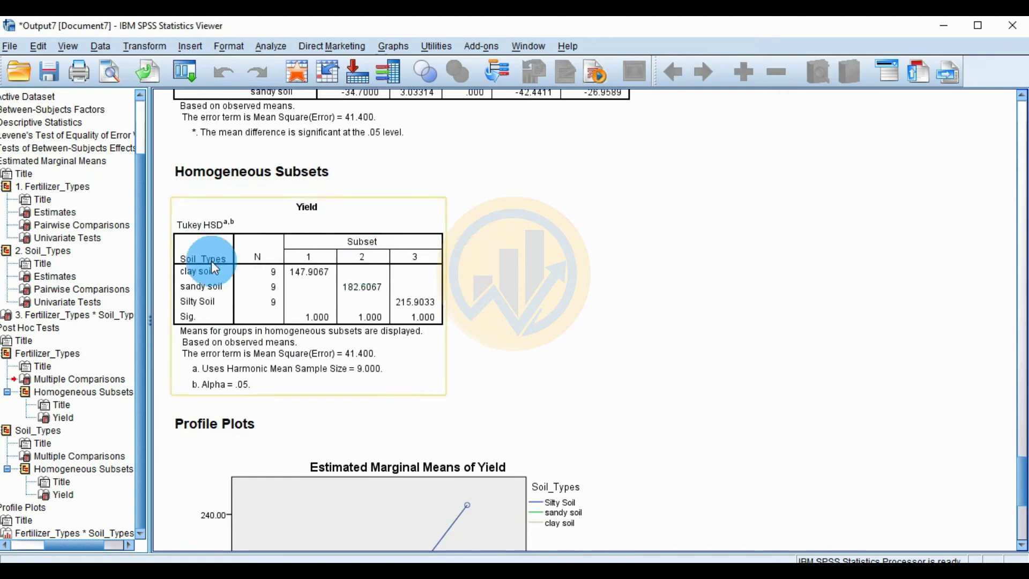
left_click(194, 291)
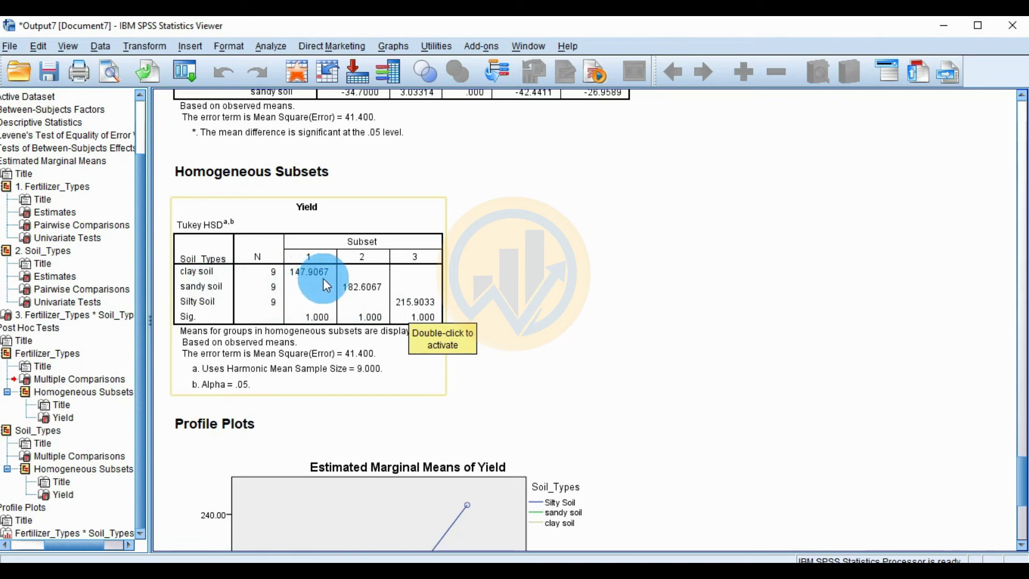
scroll(366, 317, "down", 3)
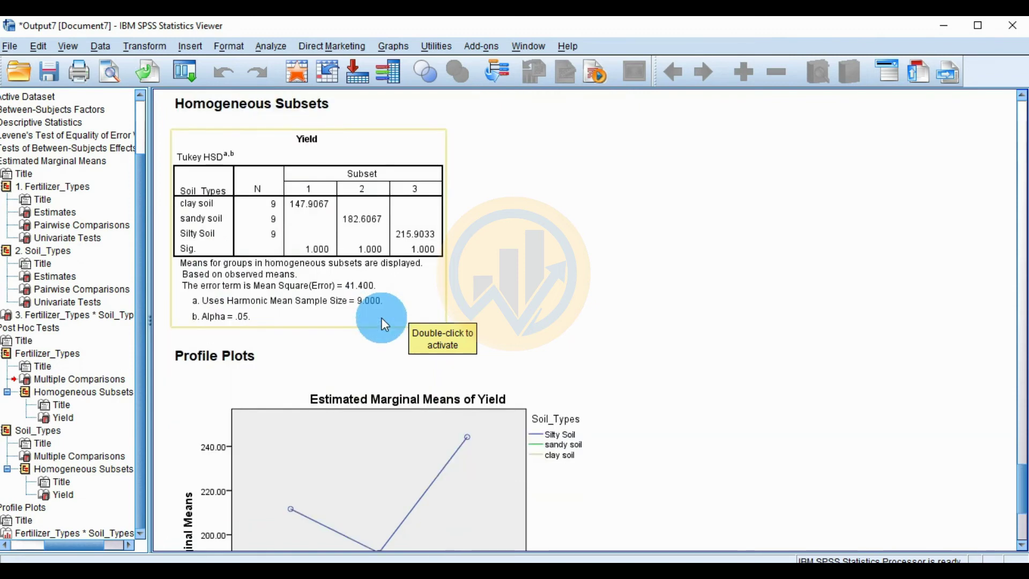
Scroll the Viewer down to show the full Estimated Marginal Means of Yield profile plot by soil type.
scroll(381, 320, "down", 3)
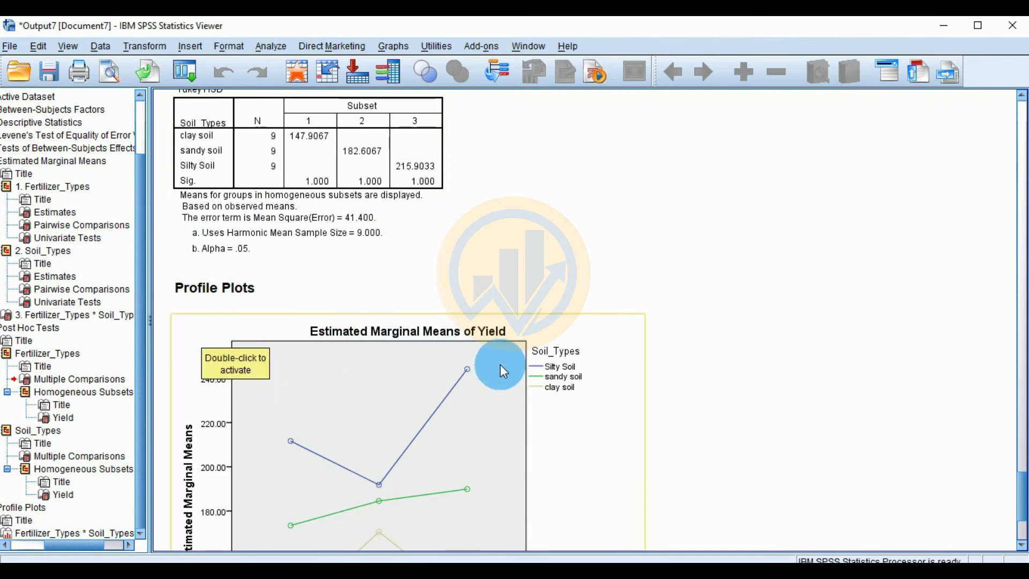
scroll(504, 371, "down", 6)
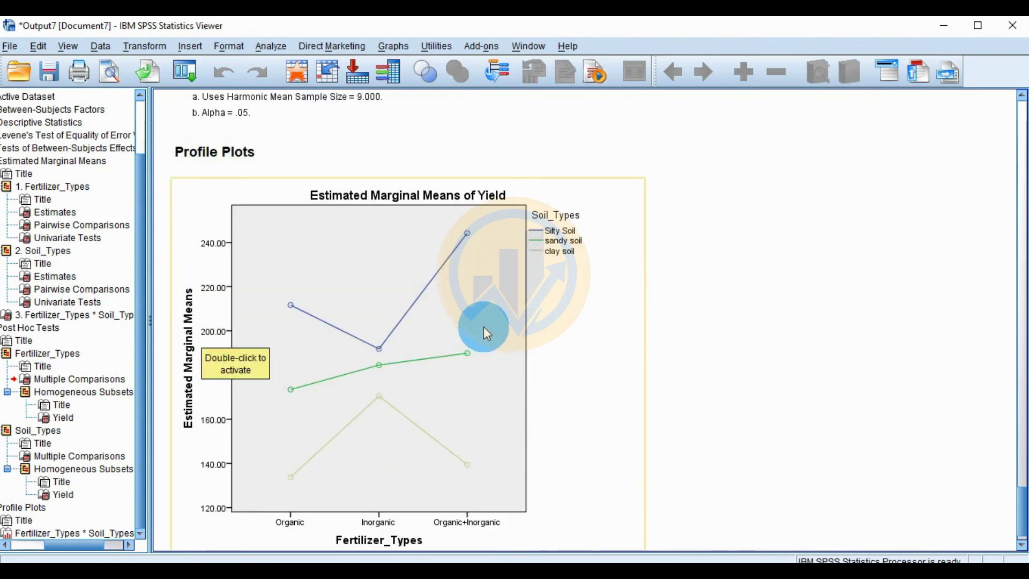
scroll(431, 391, "down", 2)
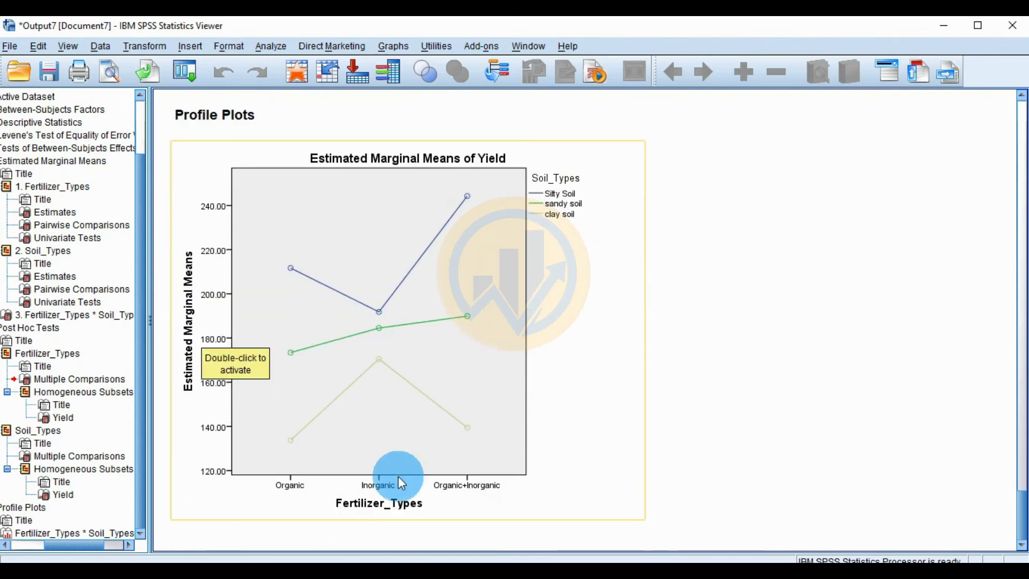